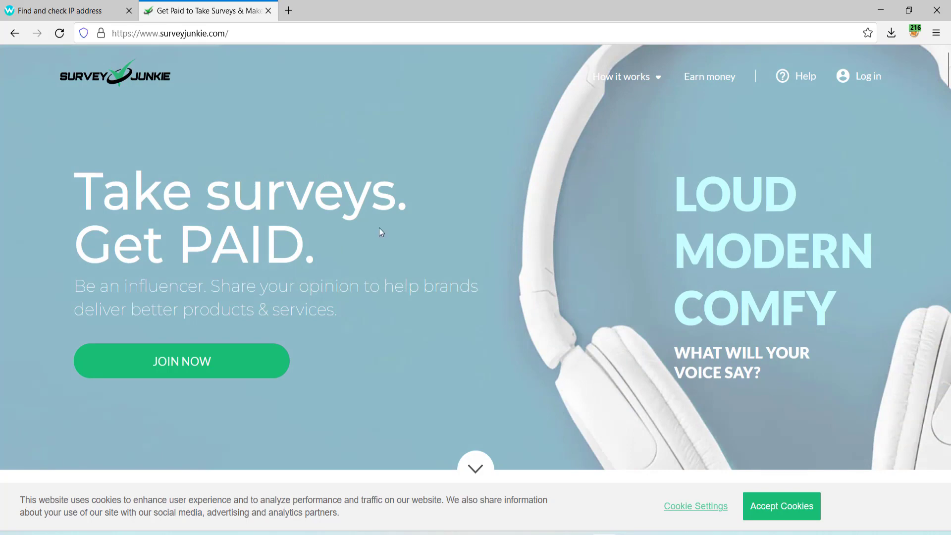
pyautogui.scroll(-5, 371, 232)
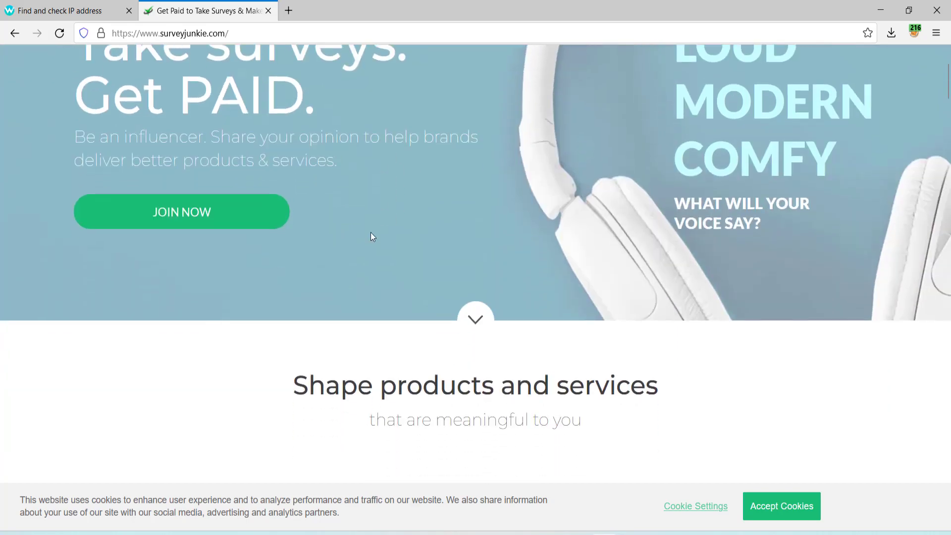
pyautogui.scroll(-4, 370, 233)
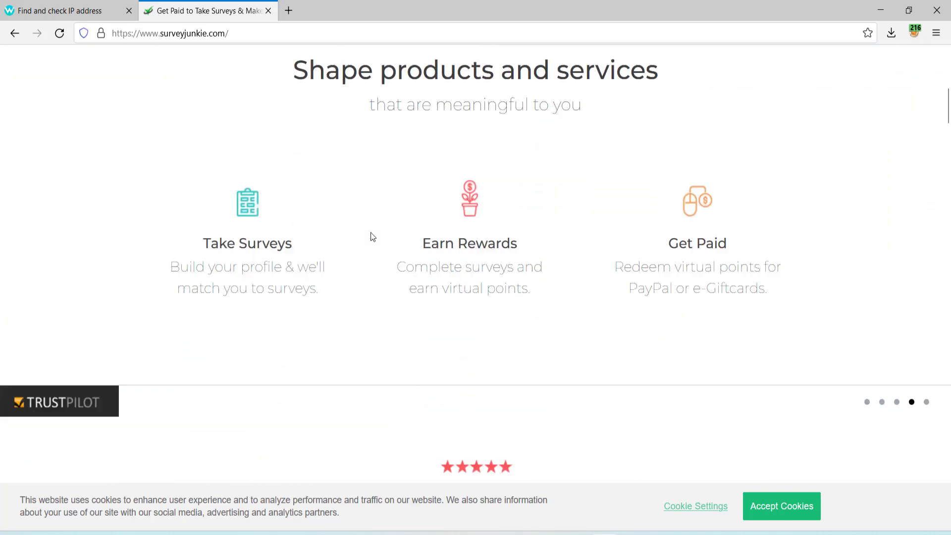
pyautogui.scroll(-4, 373, 237)
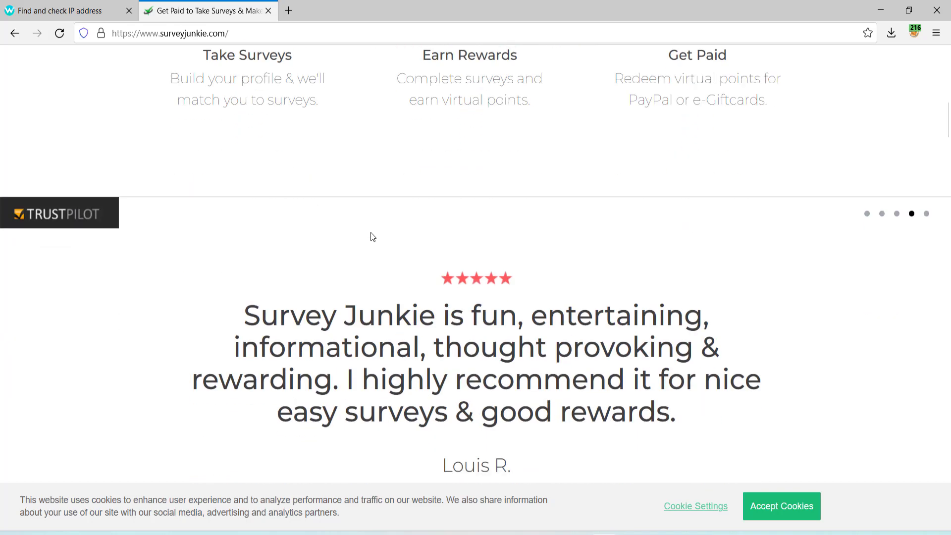
pyautogui.scroll(-3, 372, 237)
pyautogui.scroll(-8, 371, 235)
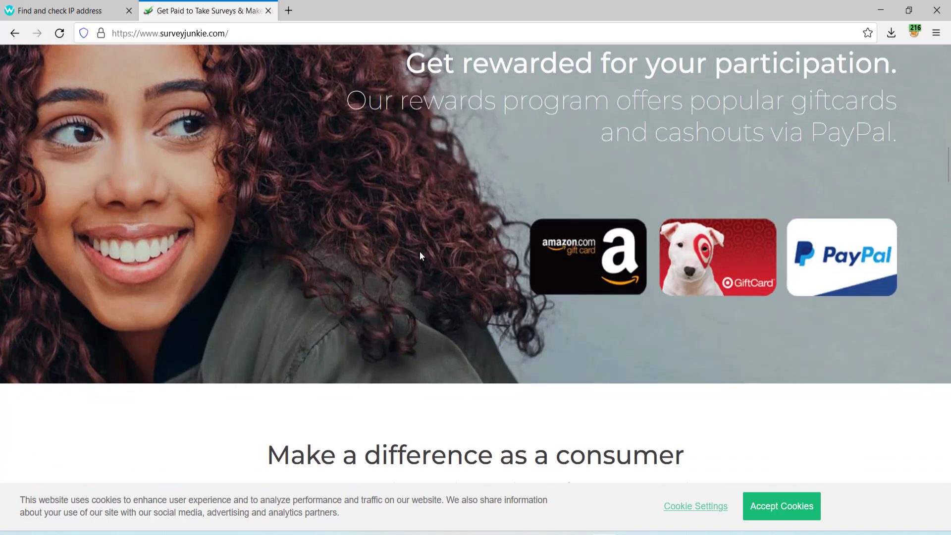
pyautogui.scroll(-5, 411, 275)
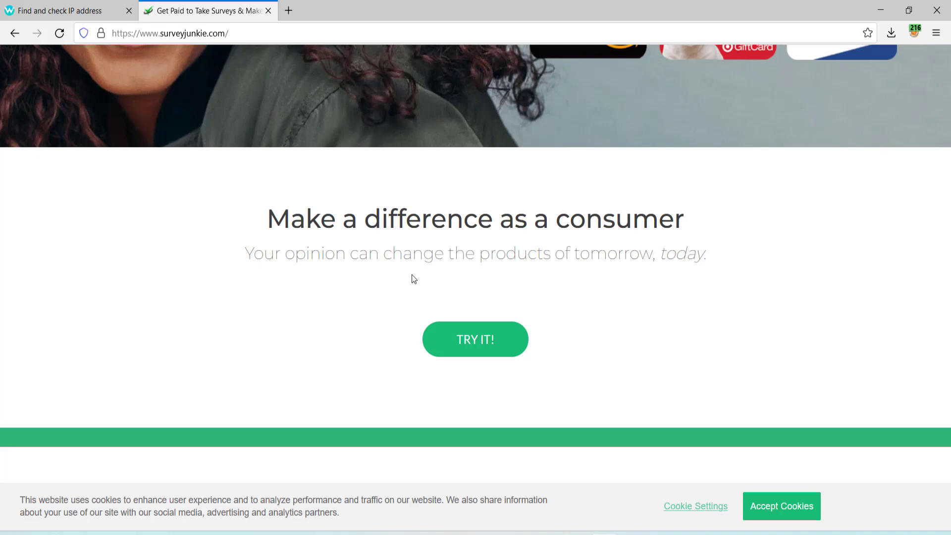
pyautogui.scroll(-7, 412, 275)
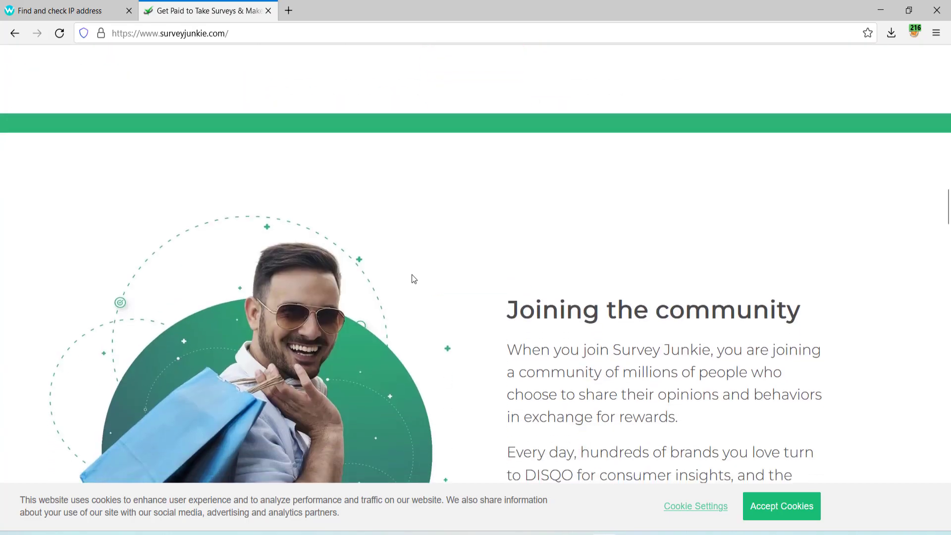
pyautogui.scroll(-15, 412, 275)
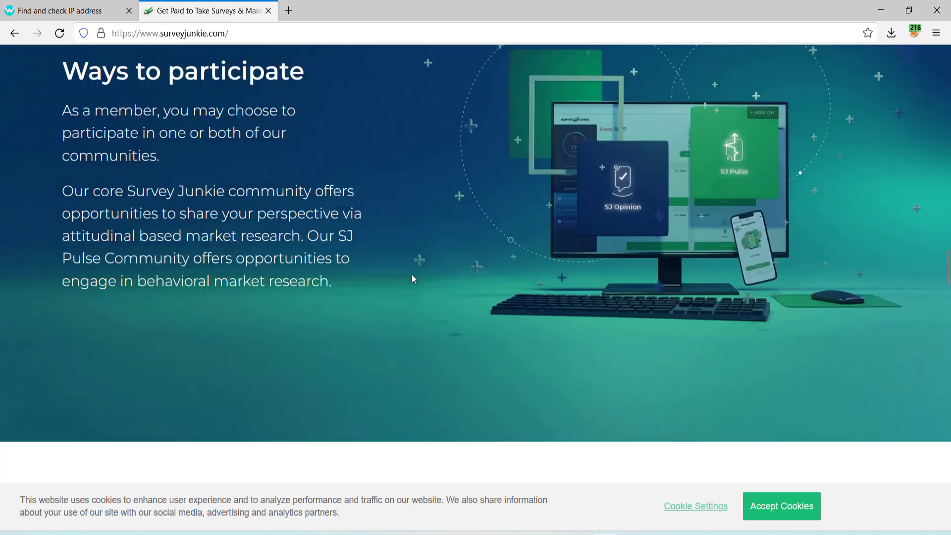
pyautogui.scroll(-10, 412, 274)
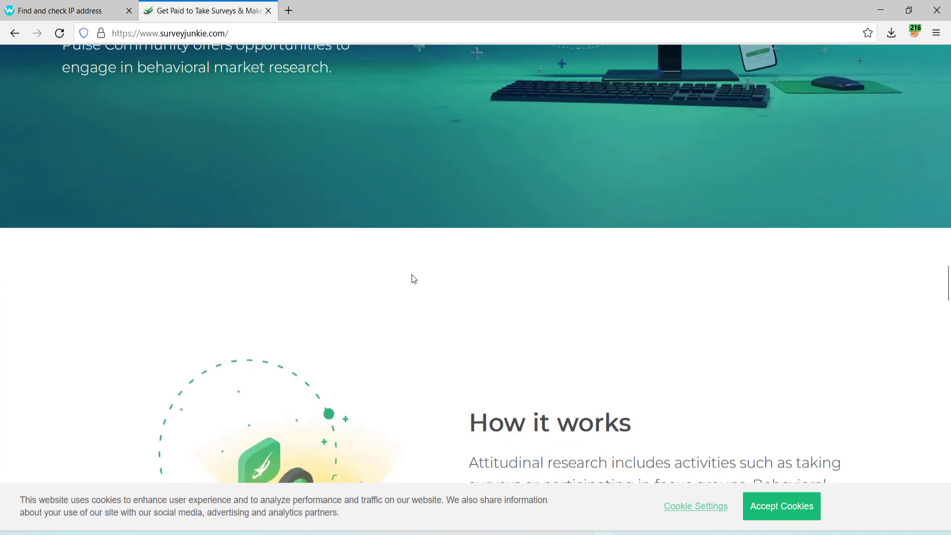
pyautogui.scroll(-20, 412, 274)
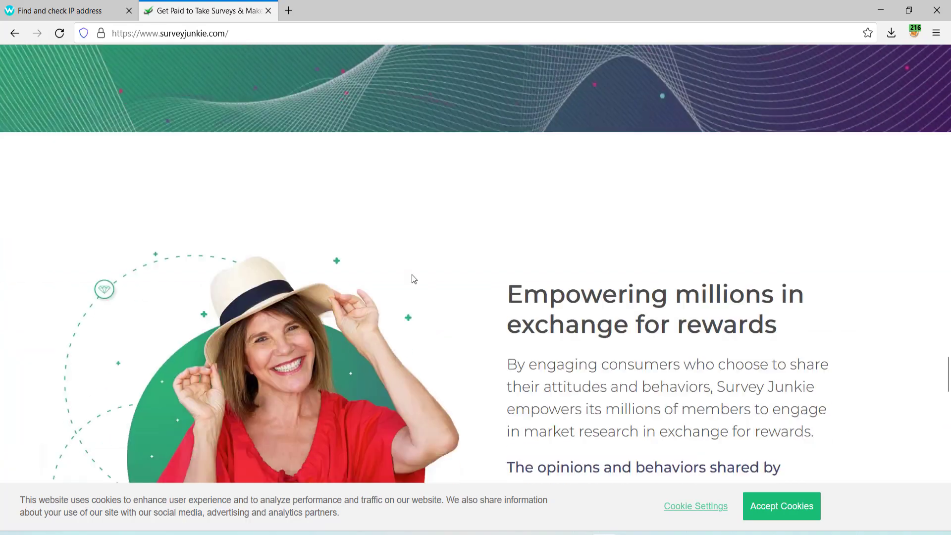
pyautogui.scroll(-7, 412, 274)
pyautogui.scroll(9, 411, 275)
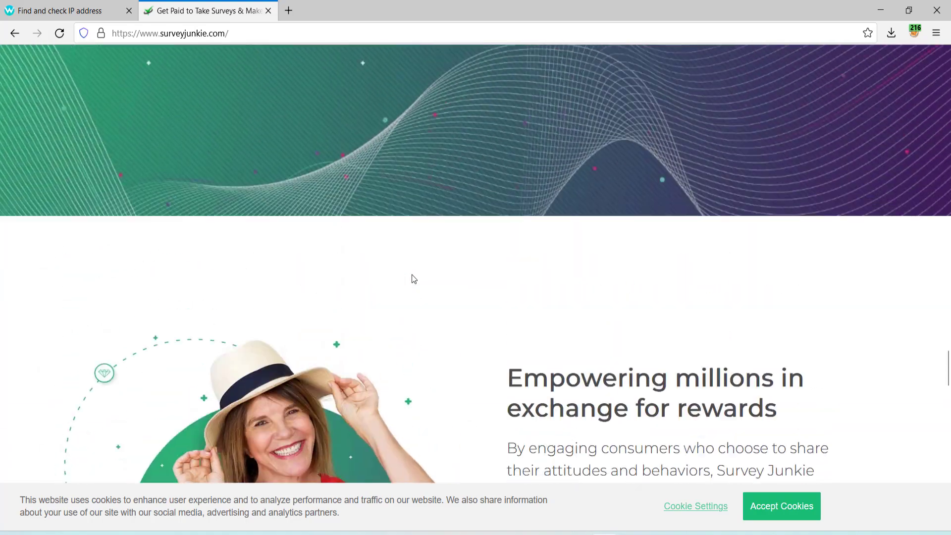
pyautogui.scroll(15, 412, 274)
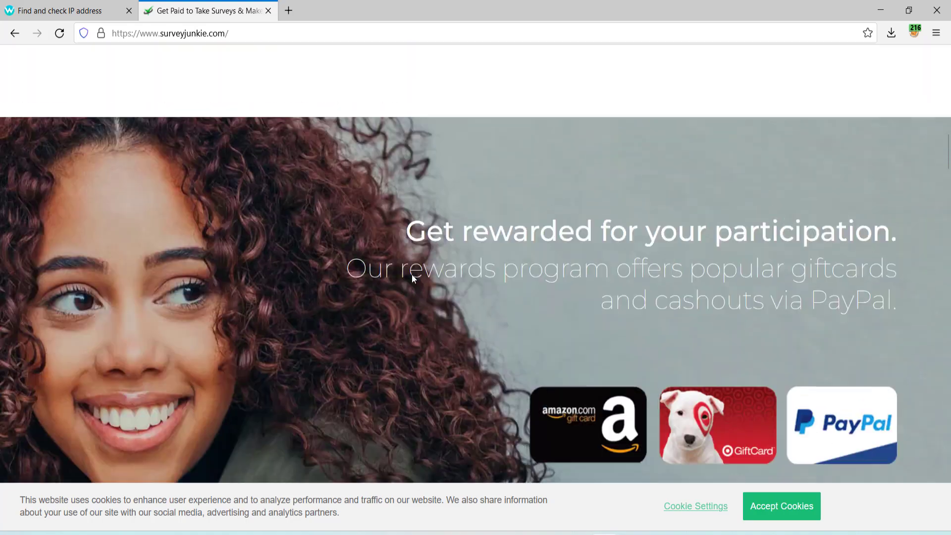
pyautogui.scroll(5, 412, 275)
pyautogui.scroll(3, 412, 274)
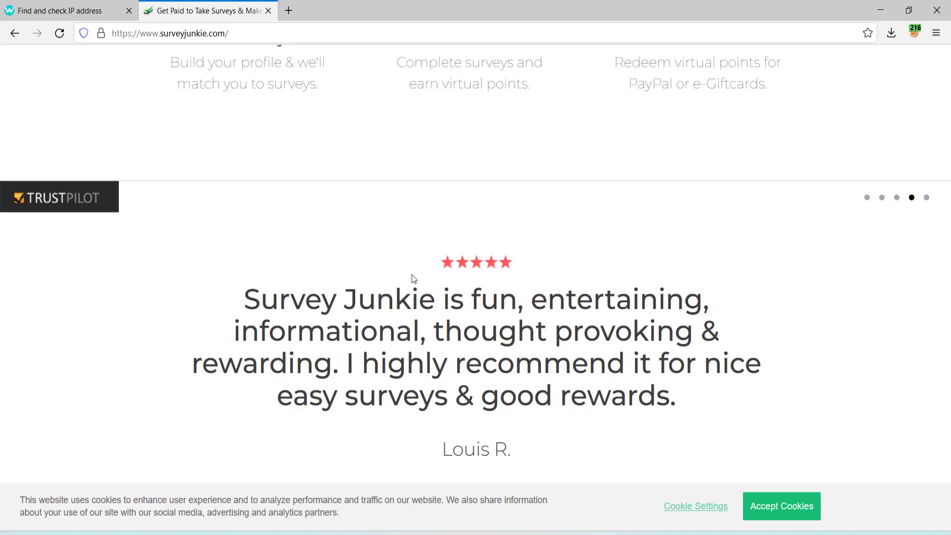
pyautogui.scroll(-1, 411, 275)
pyautogui.scroll(2, 412, 274)
pyautogui.scroll(12, 412, 275)
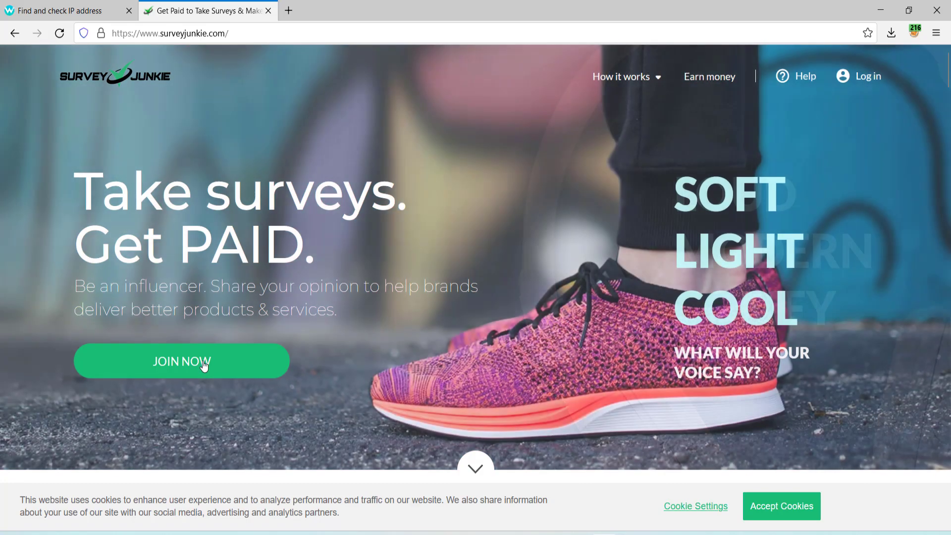
# Join Survey Junkie through Sign up with Google, choosing the Google account to register.
pyautogui.click(204, 365)
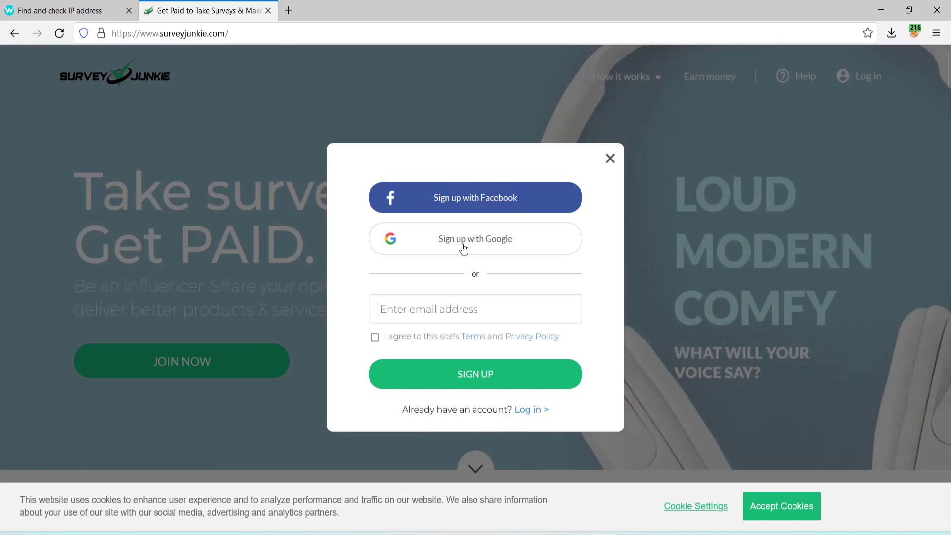
pyautogui.click(513, 246)
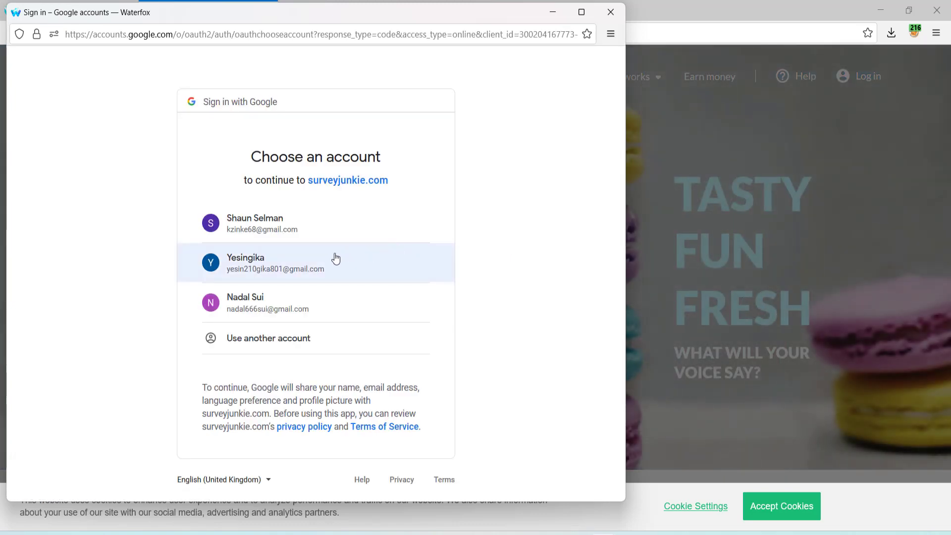
pyautogui.click(327, 269)
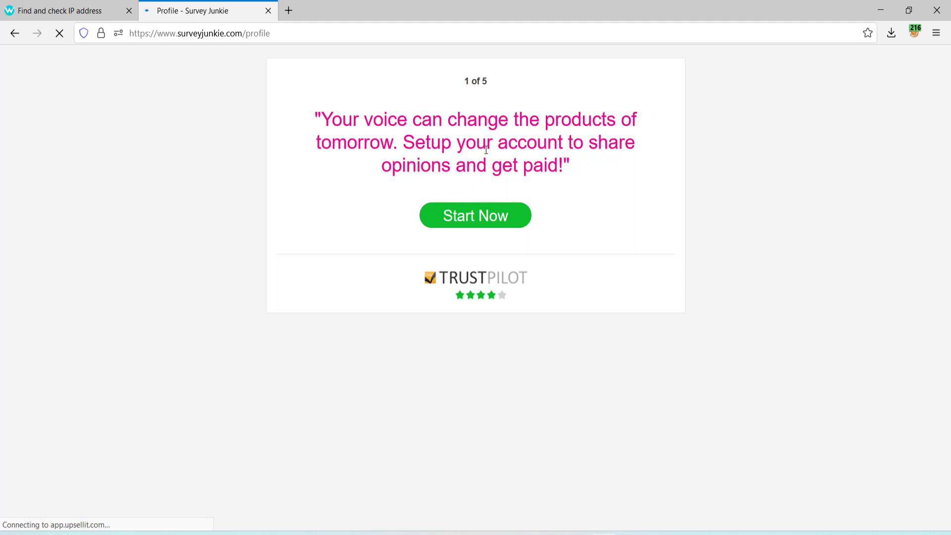
# Begin the profile setup, focus the empty Zip code box, and minimize the browser.
pyautogui.click(472, 213)
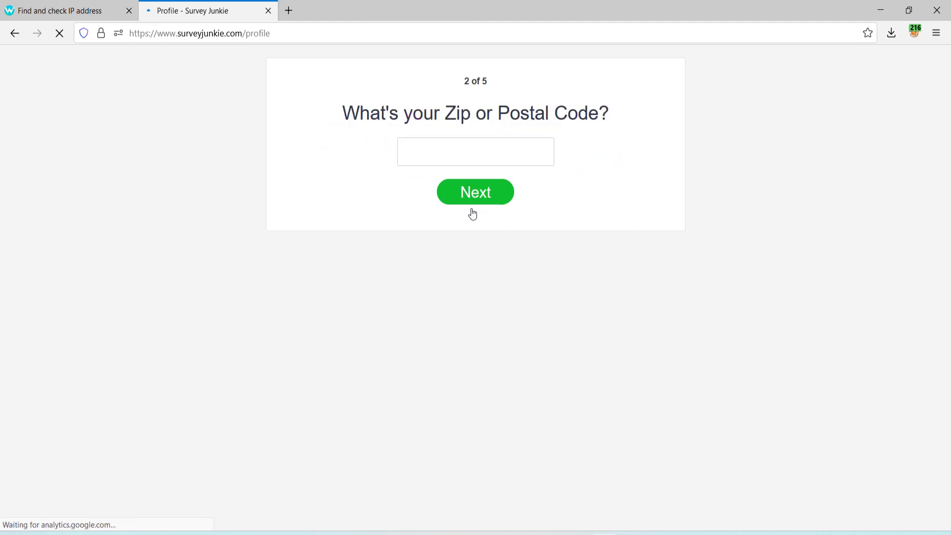
pyautogui.click(453, 152)
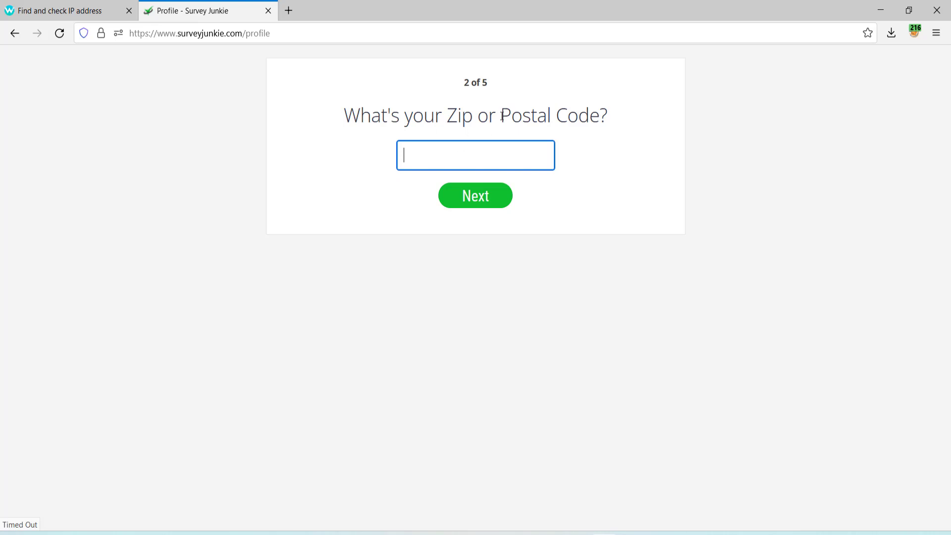
pyautogui.click(881, 10)
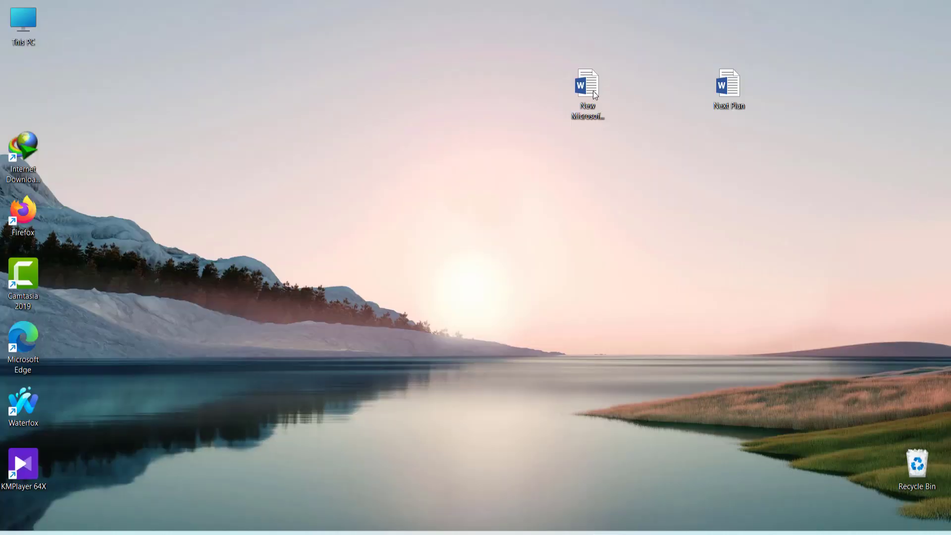
# Open the saved details Word document, select the zip code in the address, and minimize Word.
pyautogui.doubleClick(594, 92)
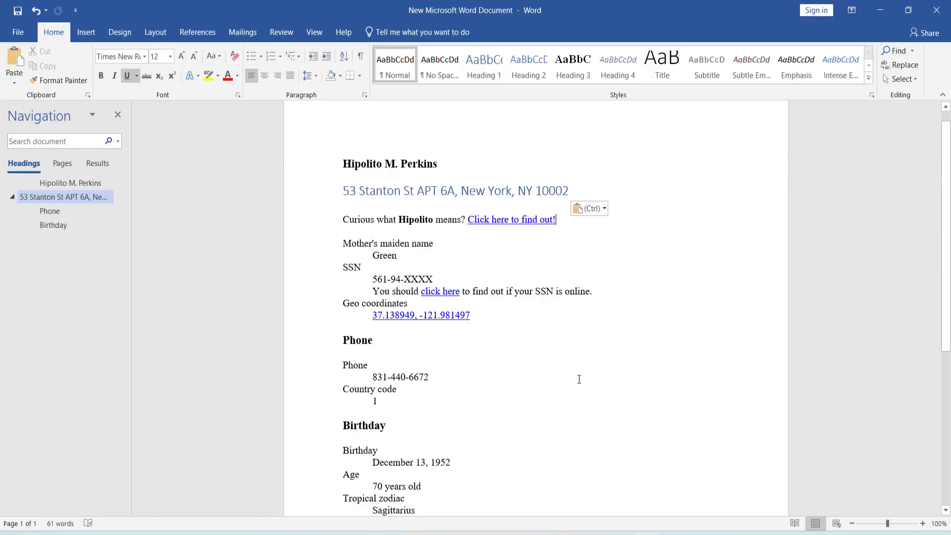
pyautogui.doubleClick(564, 189)
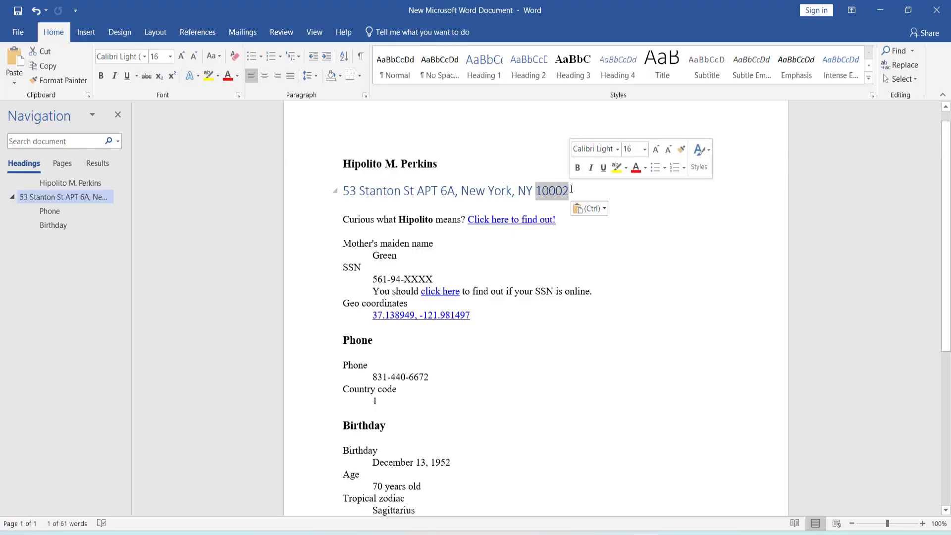
pyautogui.click(877, 3)
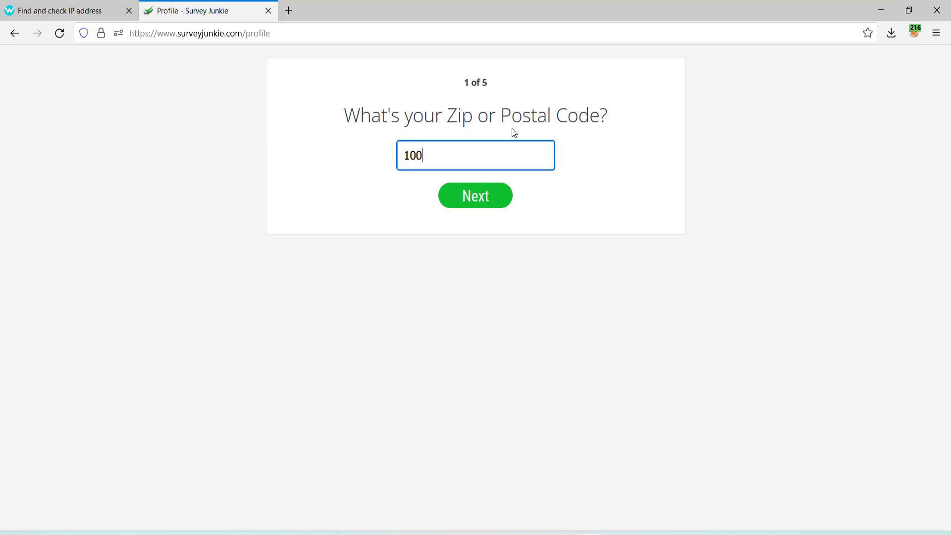
# Submit the zip code, keeping United States as the country.
pyautogui.click(464, 204)
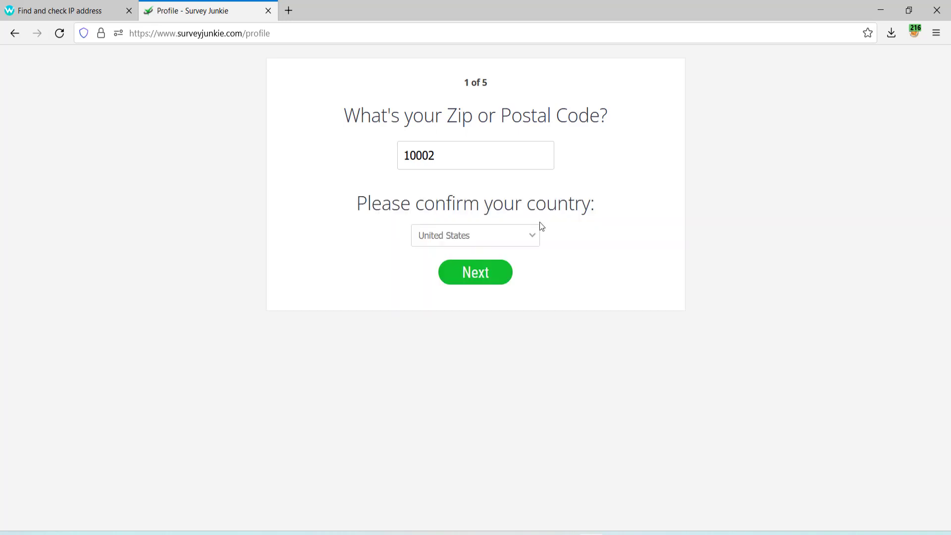
pyautogui.click(531, 237)
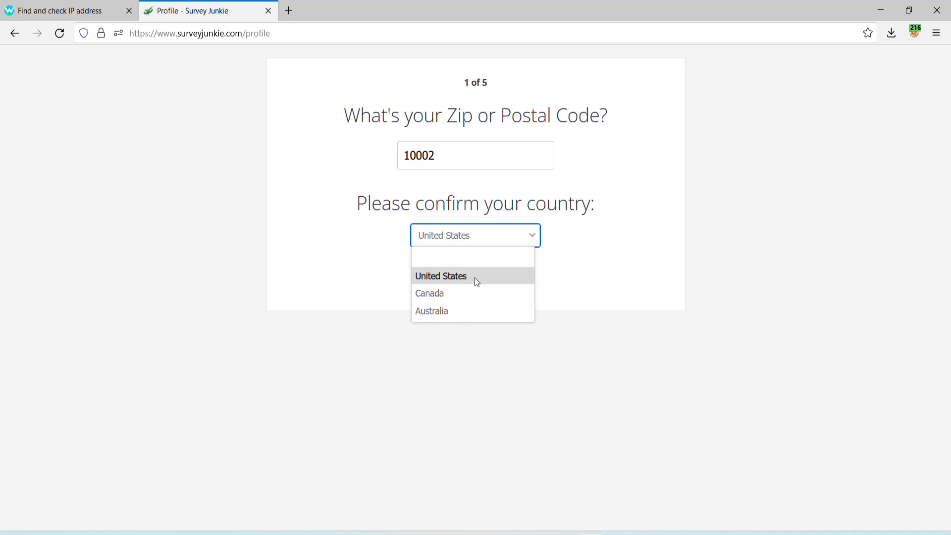
pyautogui.click(373, 274)
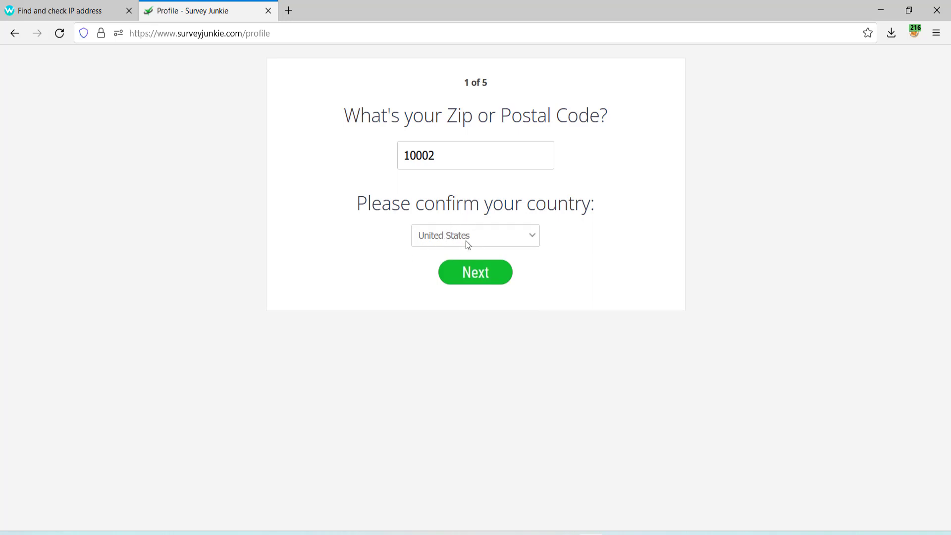
pyautogui.click(479, 274)
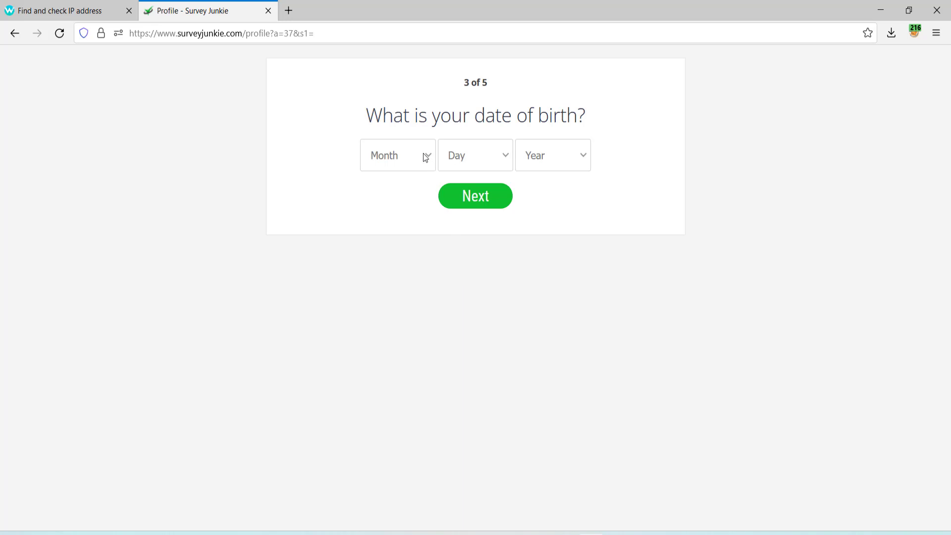
pyautogui.click(425, 157)
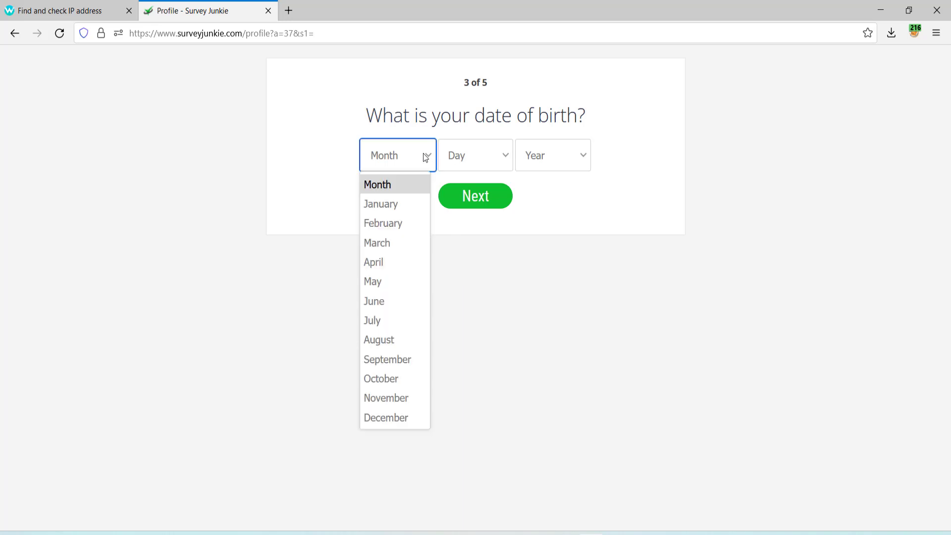
pyautogui.click(381, 419)
pyautogui.click(492, 164)
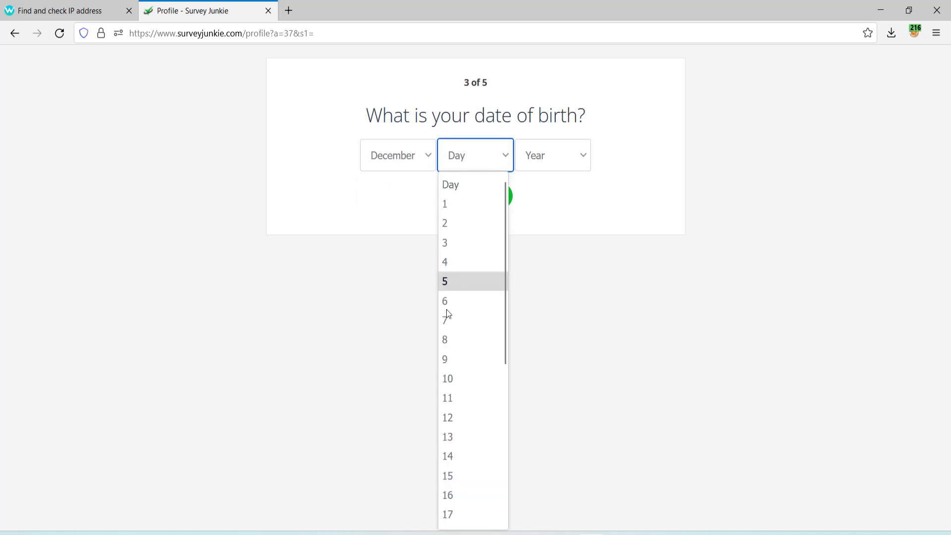
pyautogui.click(448, 434)
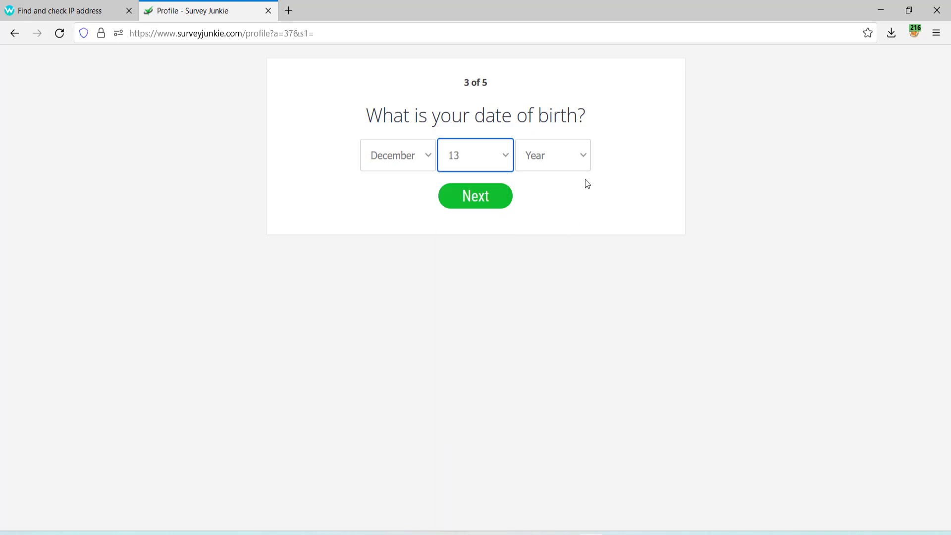
pyautogui.click(572, 164)
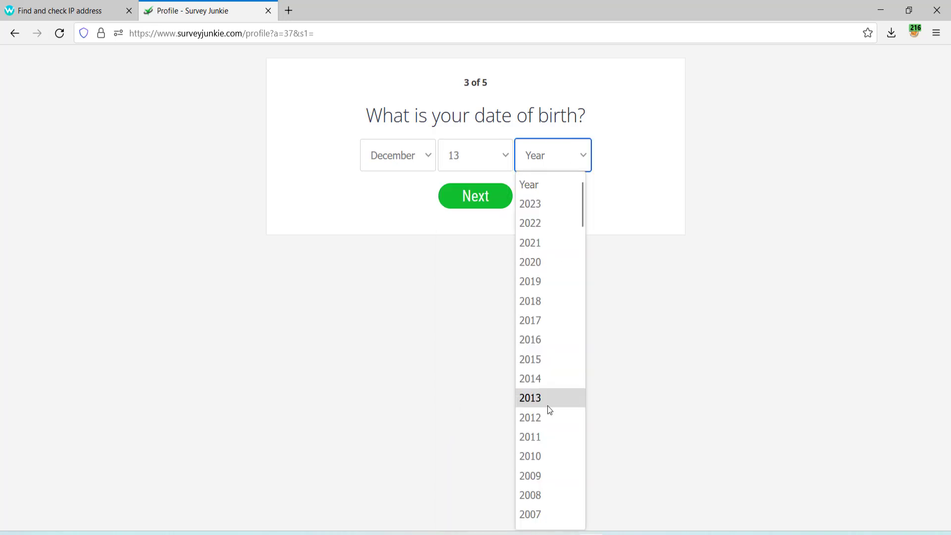
pyautogui.scroll(-12, 550, 410)
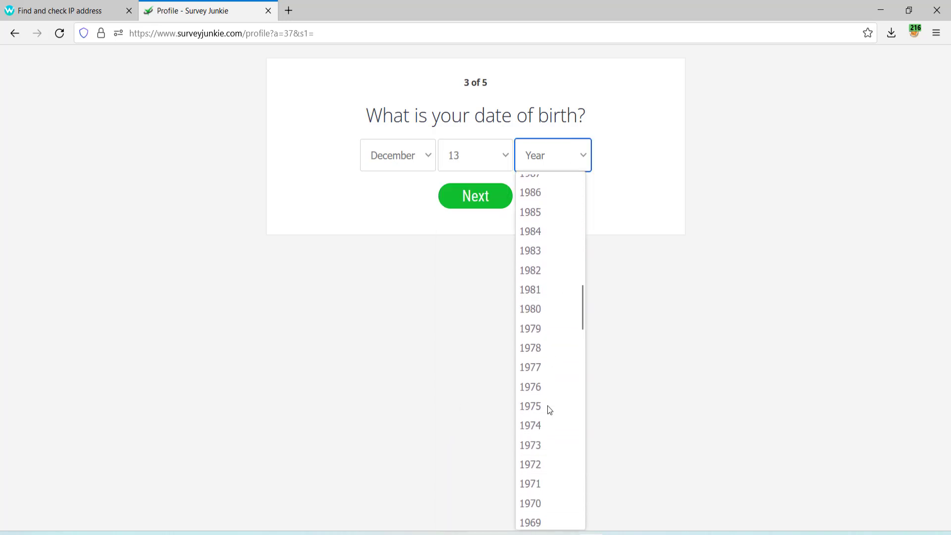
pyautogui.scroll(1, 545, 317)
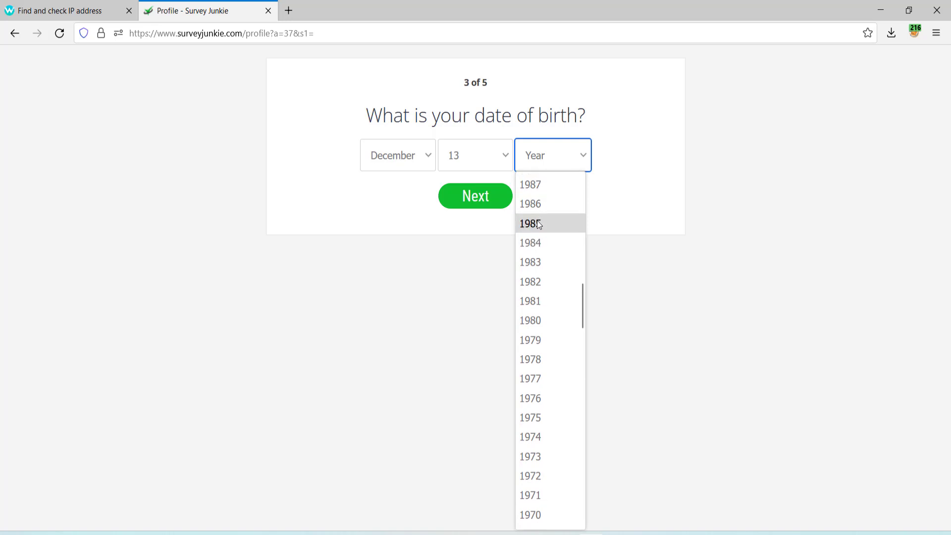
pyautogui.click(539, 225)
pyautogui.click(492, 208)
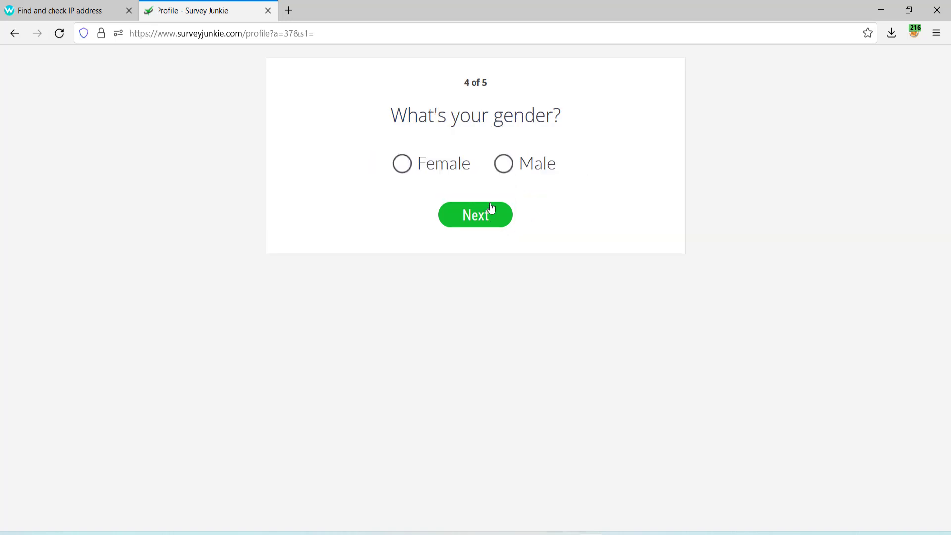
# Answer the gender question and paste the recipient's full name into First Name, cutting out the surname.
pyautogui.click(442, 158)
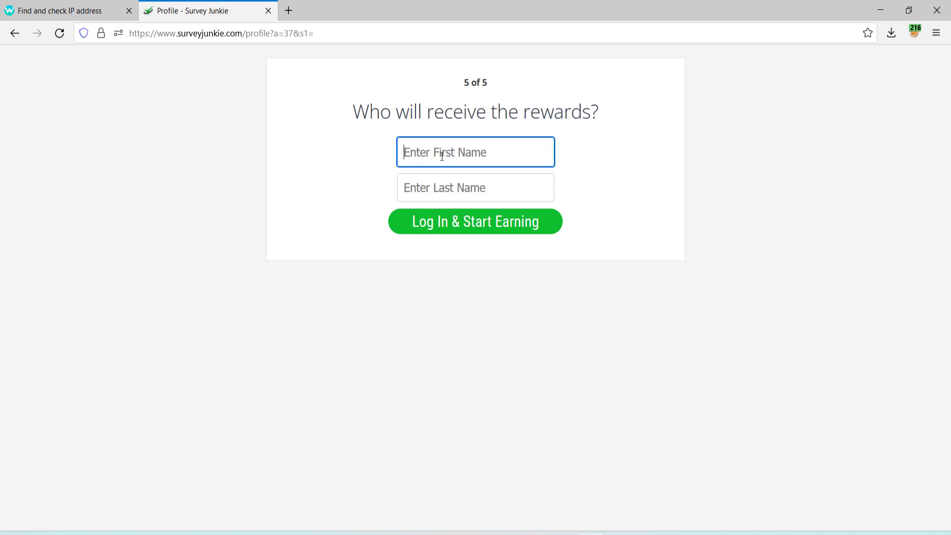
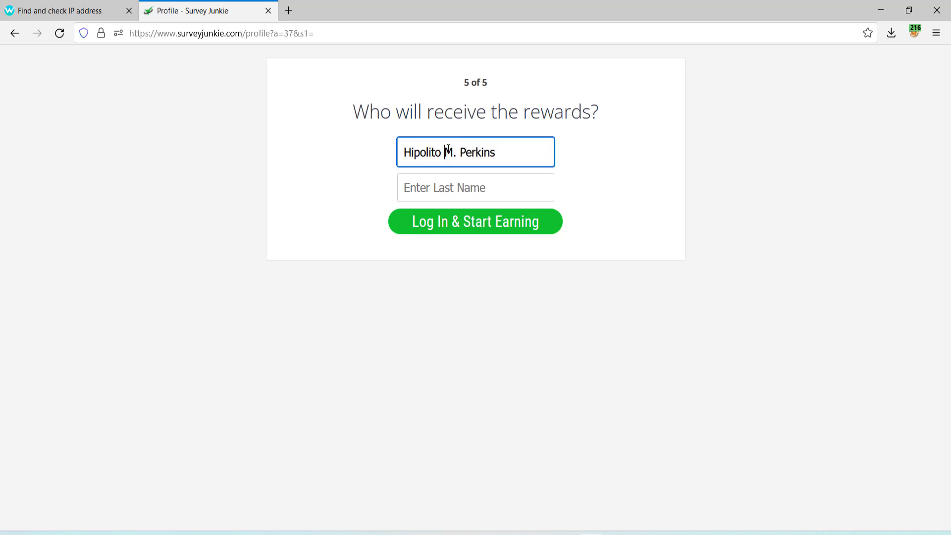
pyautogui.moveTo(485, 156); pyautogui.dragTo(497, 156)
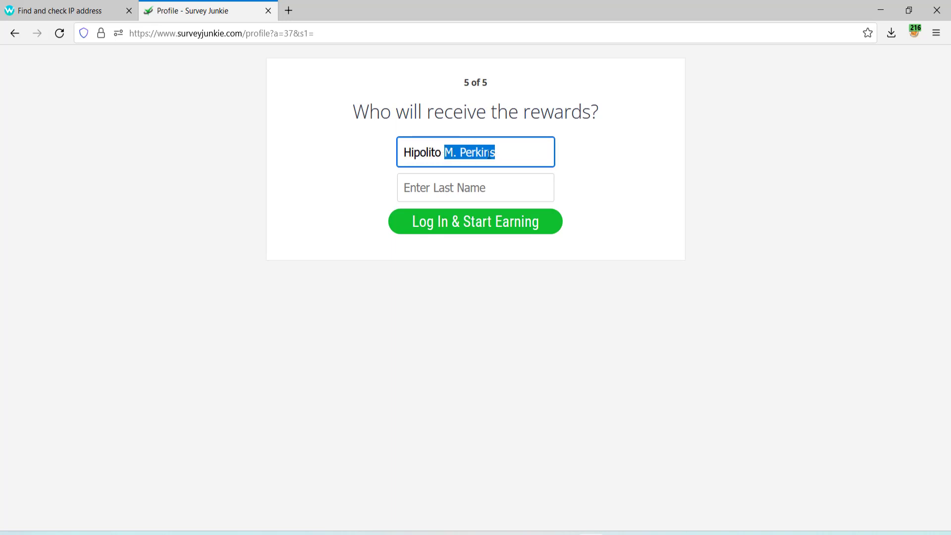
pyautogui.rightClick(489, 153)
pyautogui.click(512, 204)
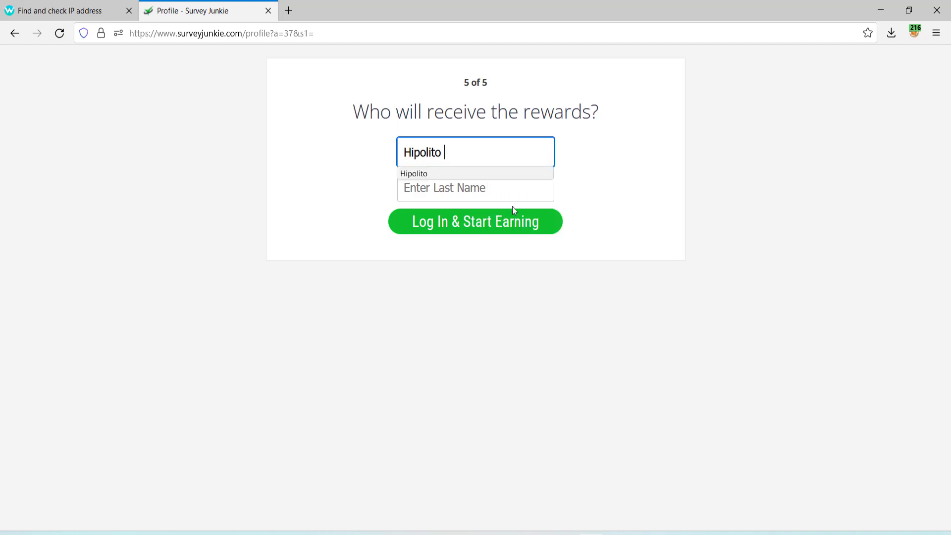
# Paste the surname into Last Name, delete the period after the initial, and submit sign-up.
pyautogui.click(461, 193)
pyautogui.hotkey('ctrl', 'v')
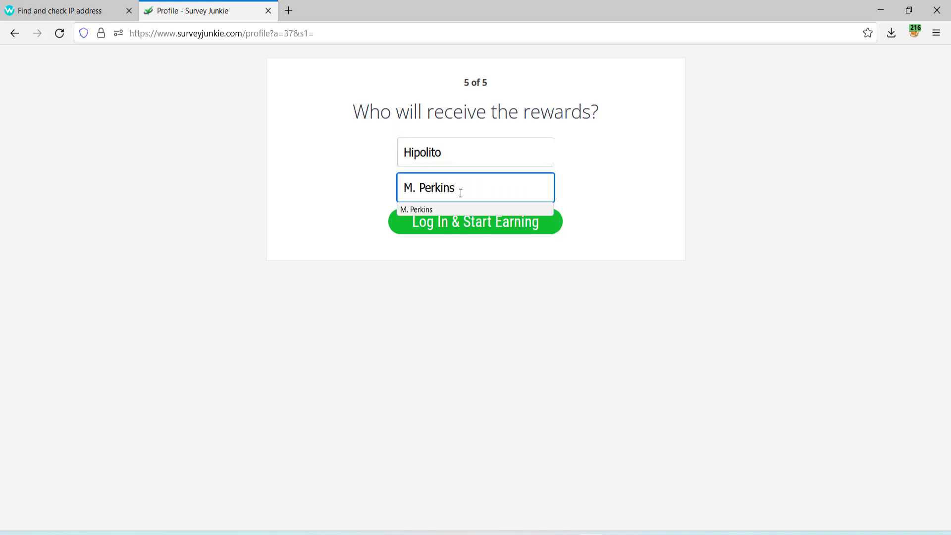
pyautogui.press('Escape')
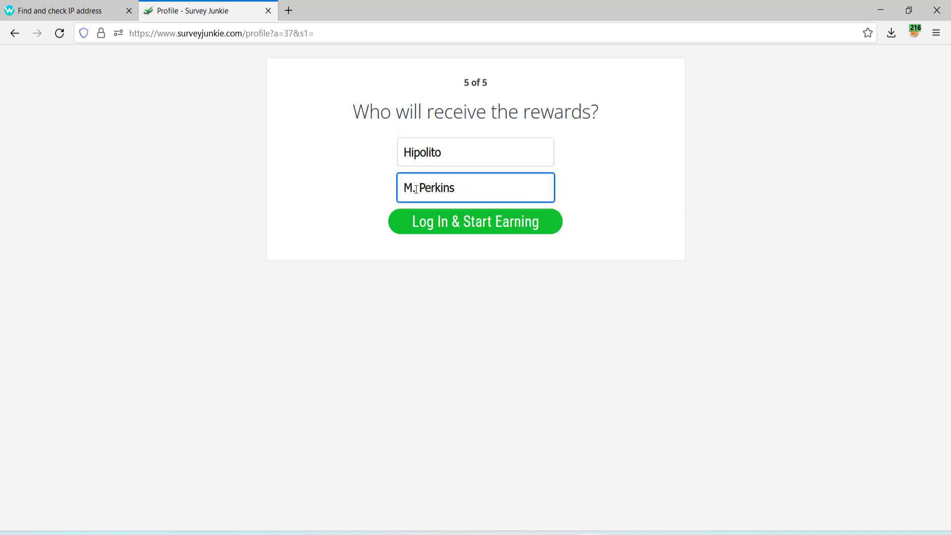
pyautogui.click(416, 189)
pyautogui.press('BackSpace')
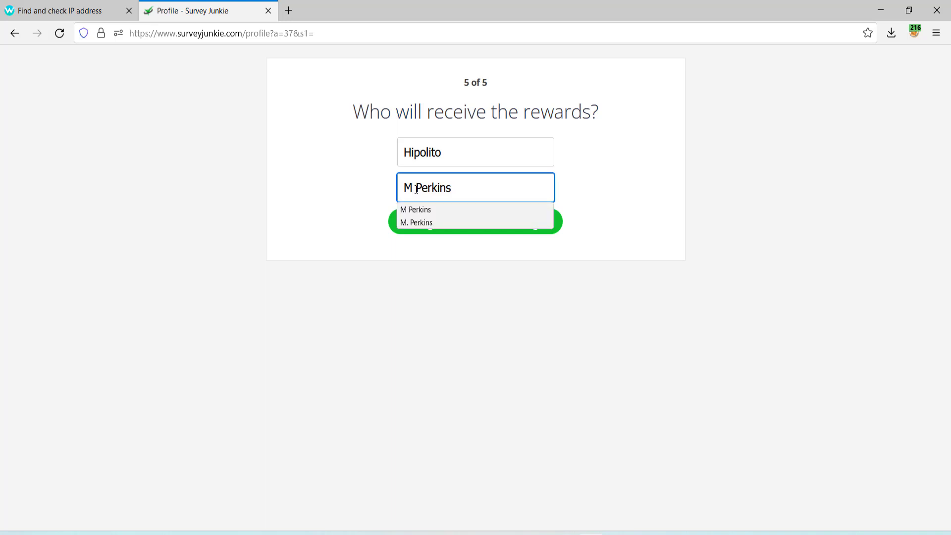
pyautogui.click(344, 176)
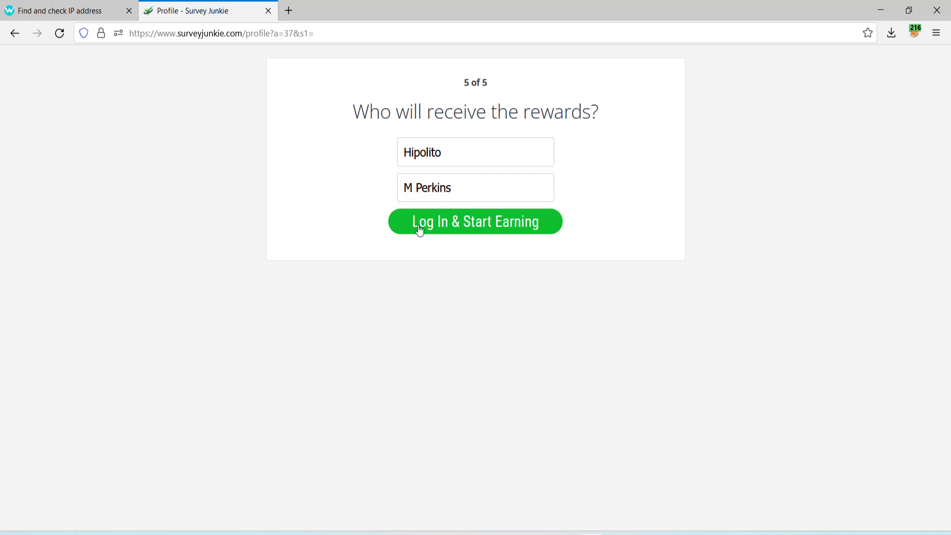
pyautogui.click(445, 229)
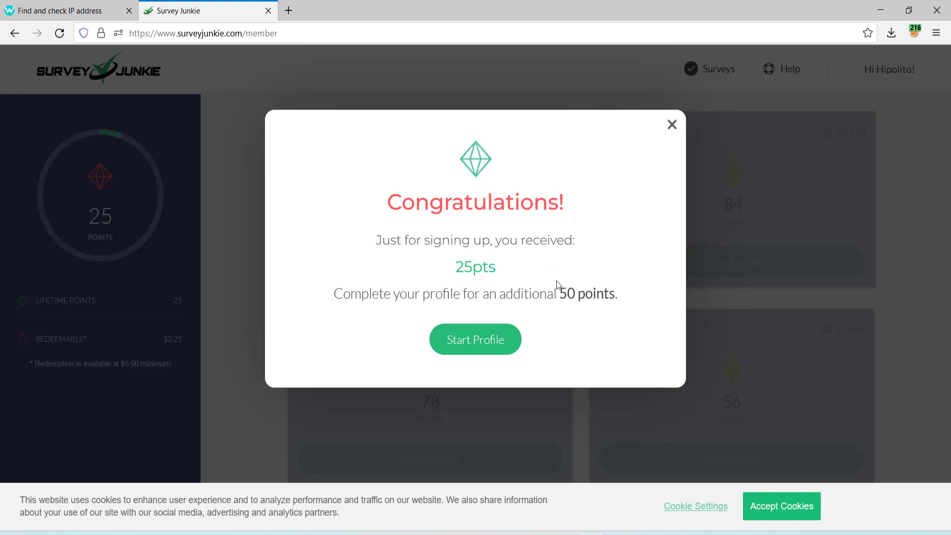
# Start the General Profile from the Congratulations dialog.
pyautogui.click(480, 341)
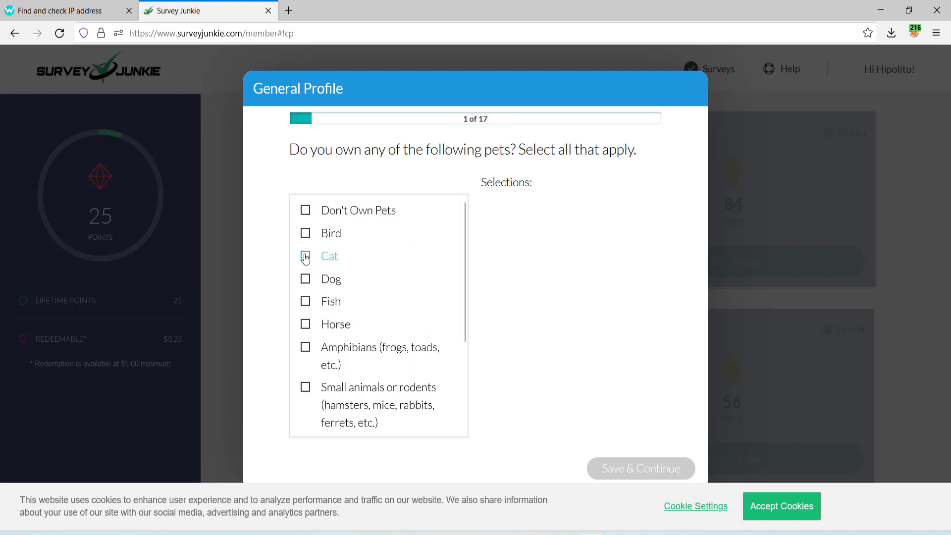
# Mark Cat and Bird as owned pets, save, and answer All of It for grocery shopping.
pyautogui.click(306, 257)
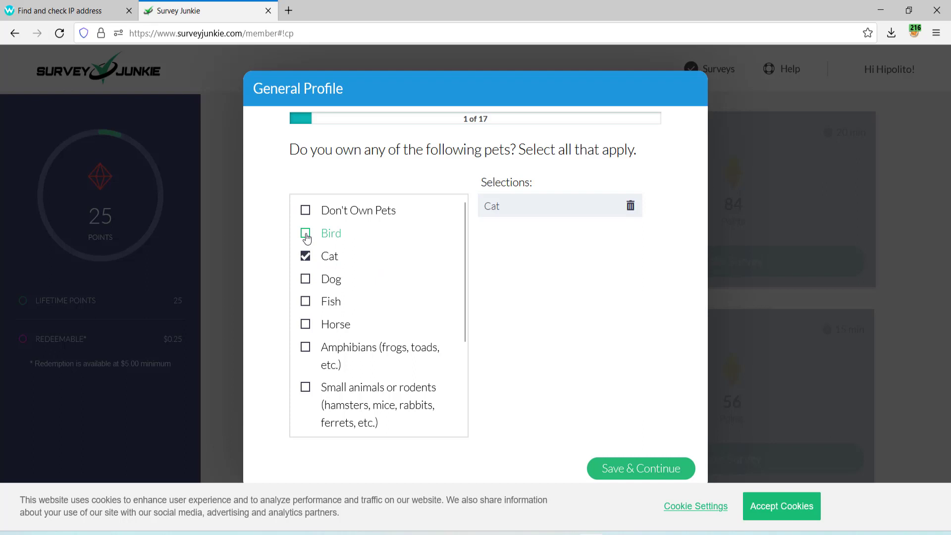
pyautogui.click(306, 234)
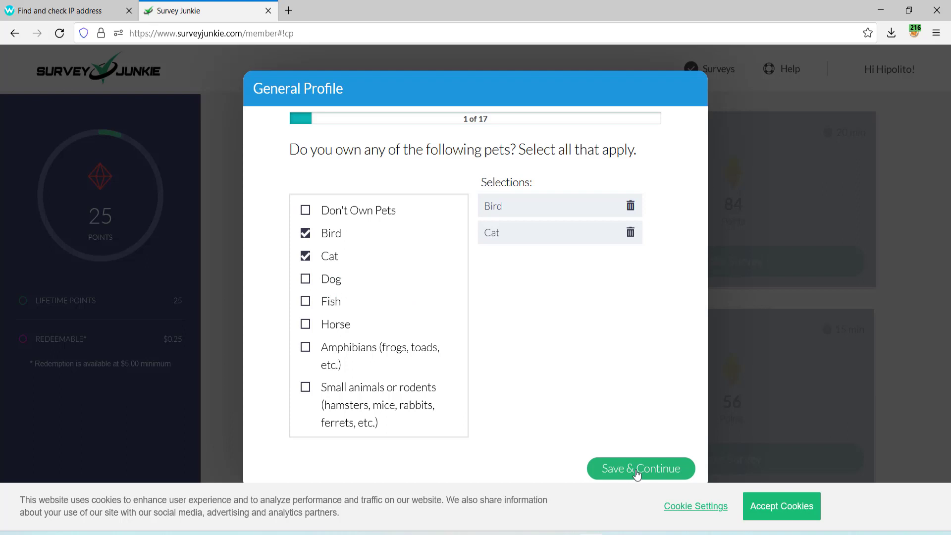
pyautogui.click(637, 471)
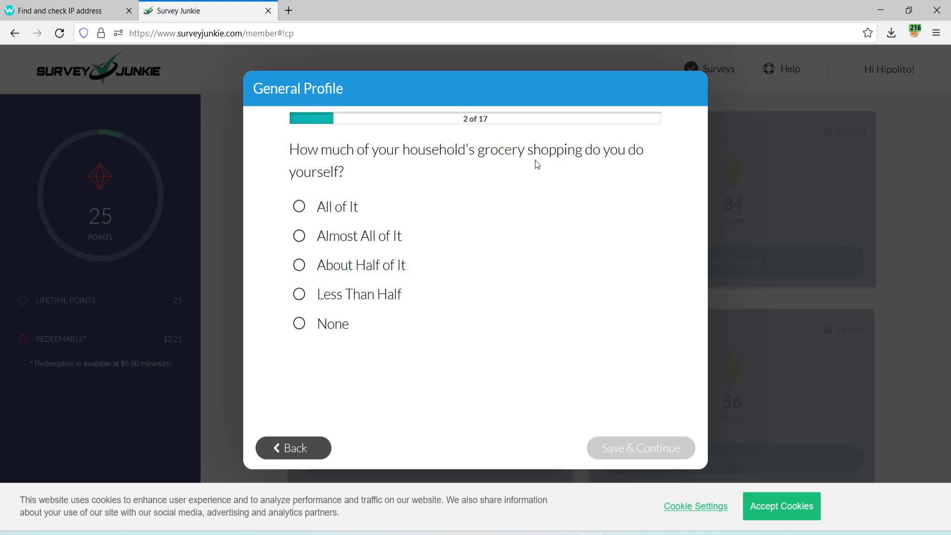
pyautogui.click(297, 208)
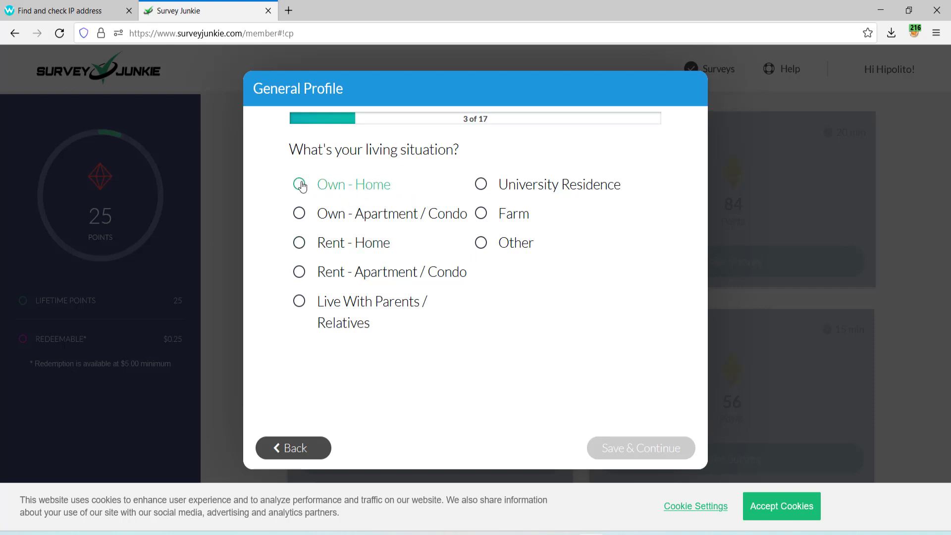
# Answer Own - Home, Married, White / Caucasian, and No to speaking Spanish.
pyautogui.click(302, 185)
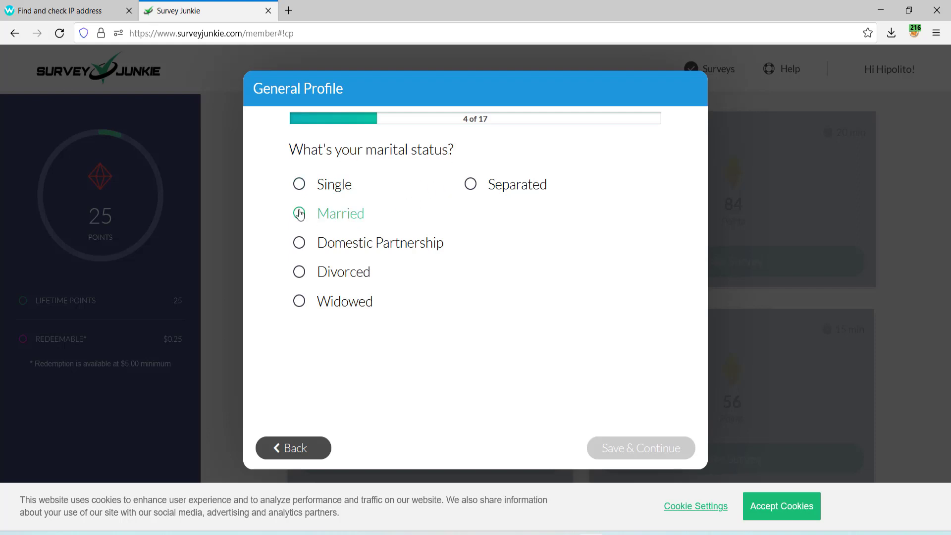
pyautogui.click(299, 213)
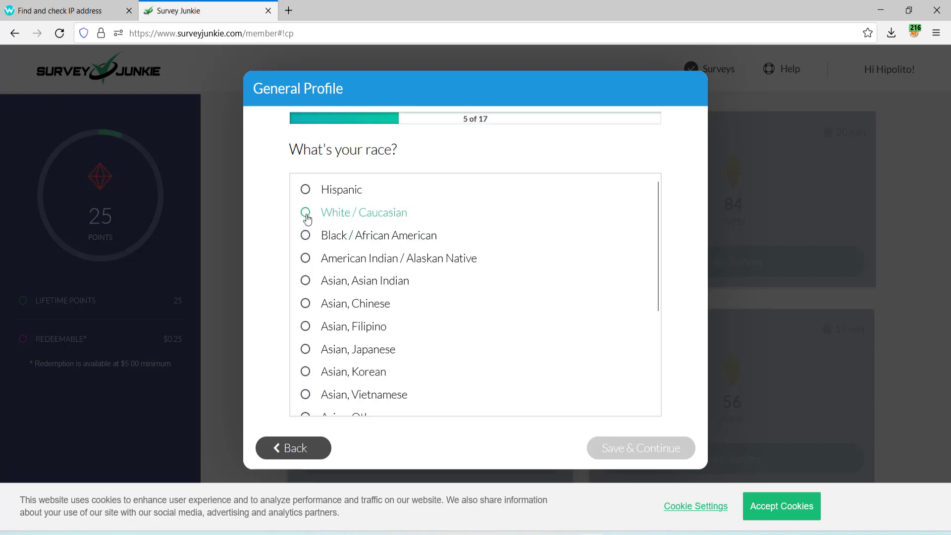
pyautogui.click(305, 214)
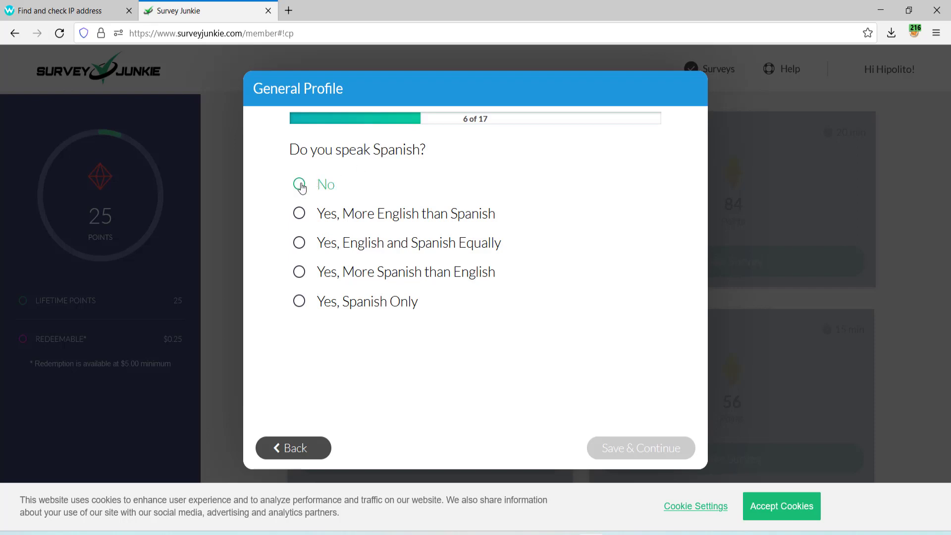
pyautogui.click(300, 185)
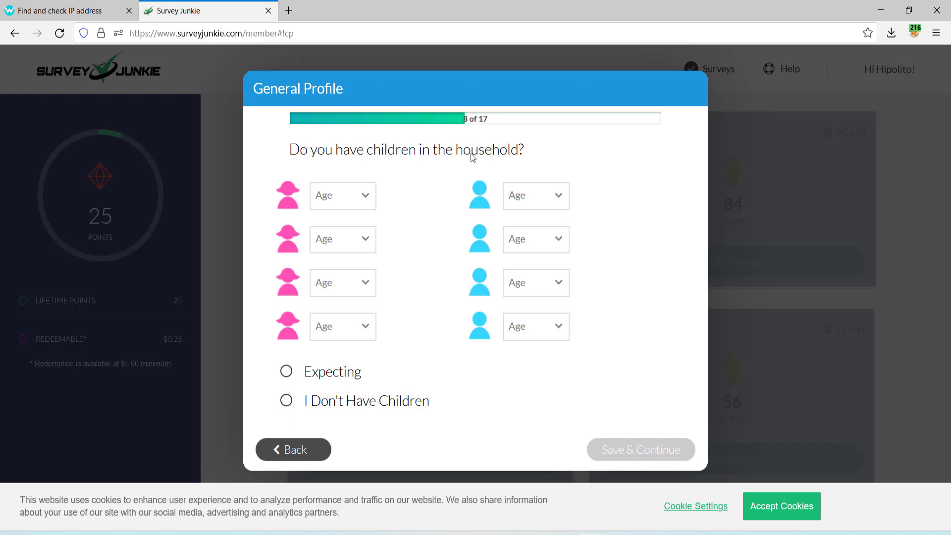
# Set the children's ages to 10 for the daughter and 6 for the son, then save.
pyautogui.click(367, 194)
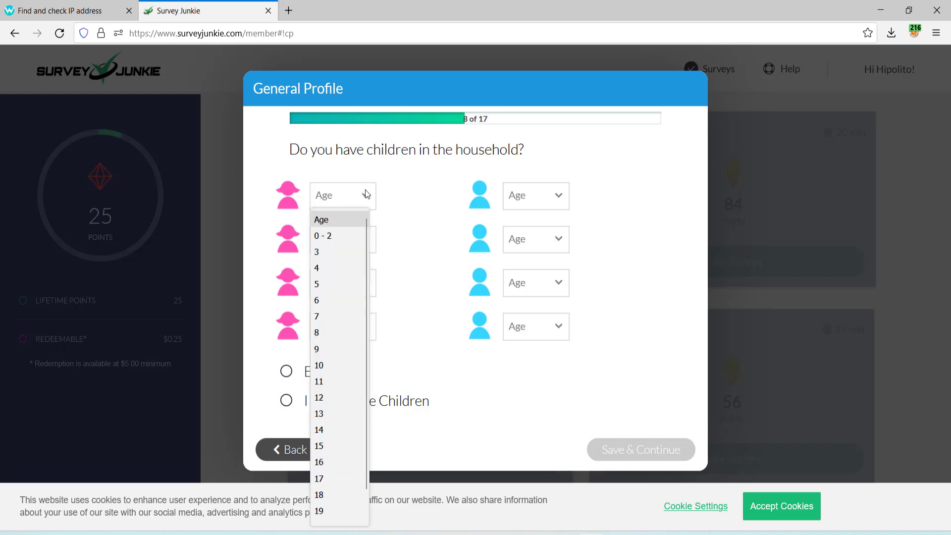
pyautogui.click(323, 365)
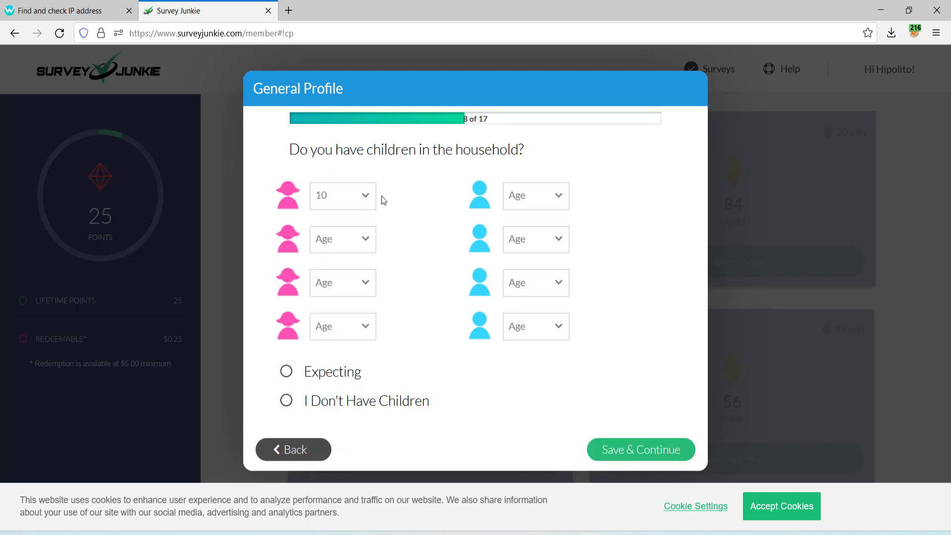
pyautogui.click(557, 195)
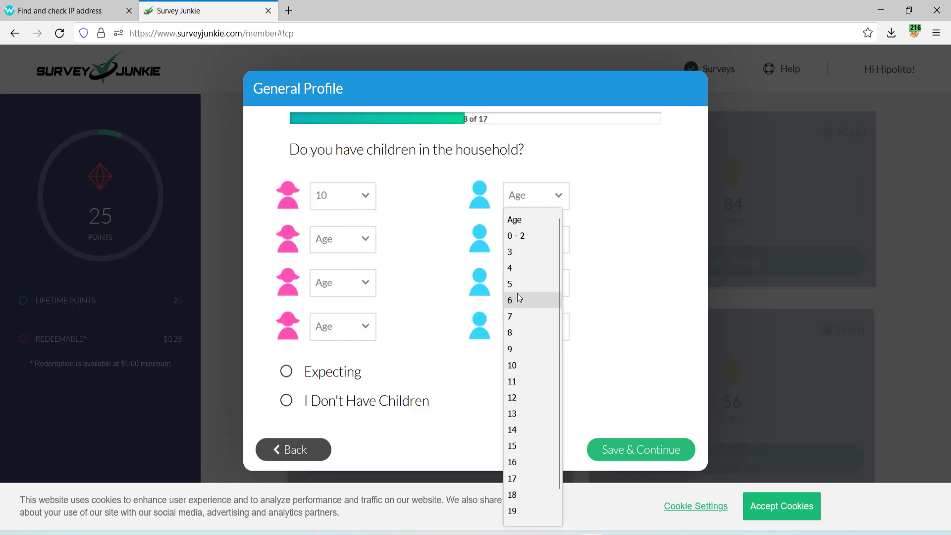
pyautogui.click(519, 298)
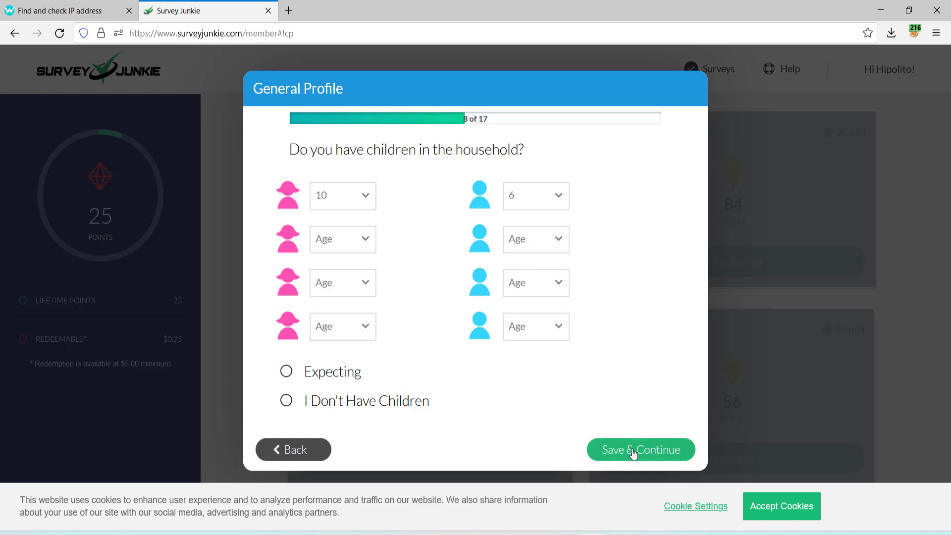
pyautogui.click(633, 452)
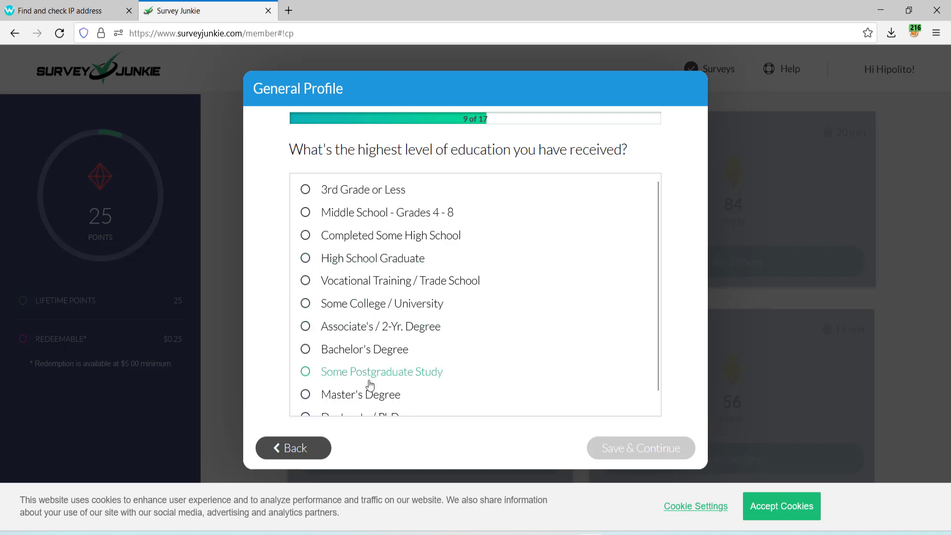
# Answer Master's Degree, $150,000 - $174,999 income, and Yes, Democrat for voter status.
pyautogui.click(305, 396)
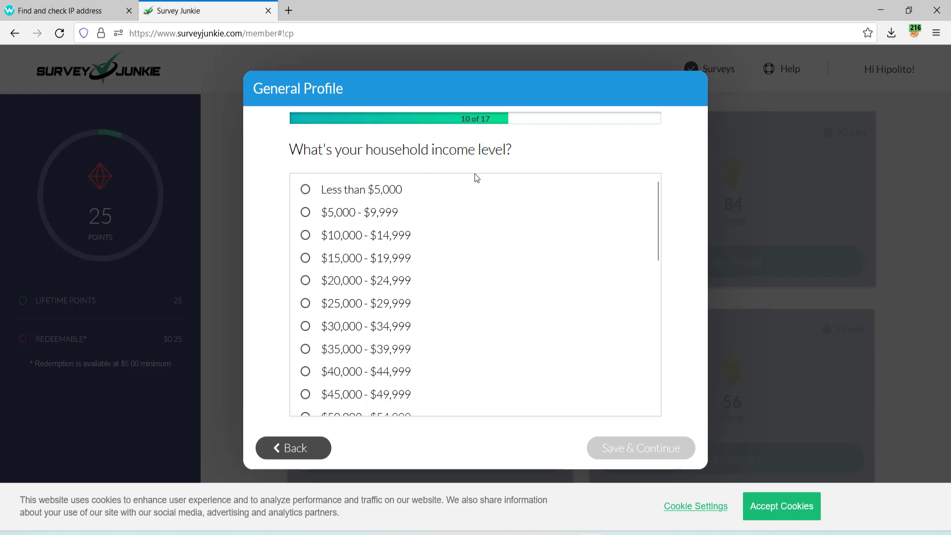
pyautogui.scroll(-7, 421, 356)
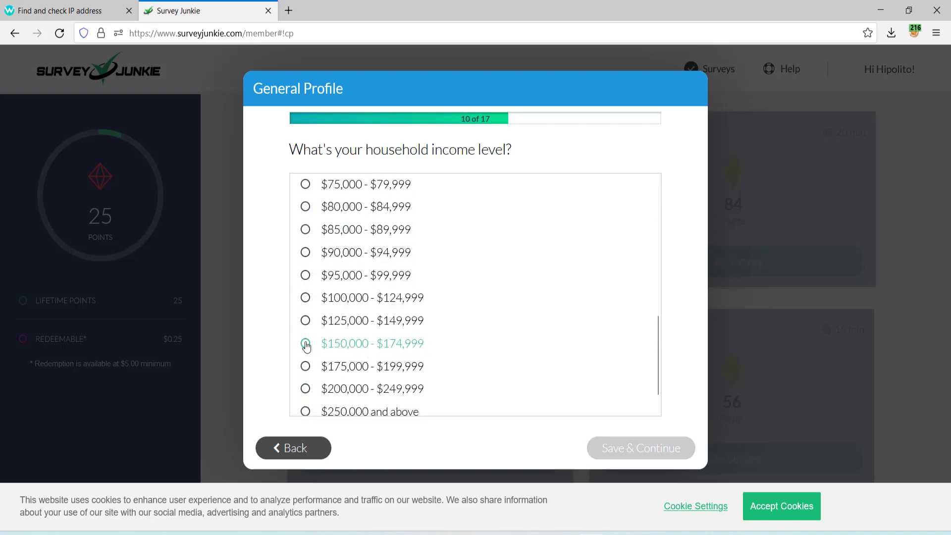
pyautogui.click(306, 345)
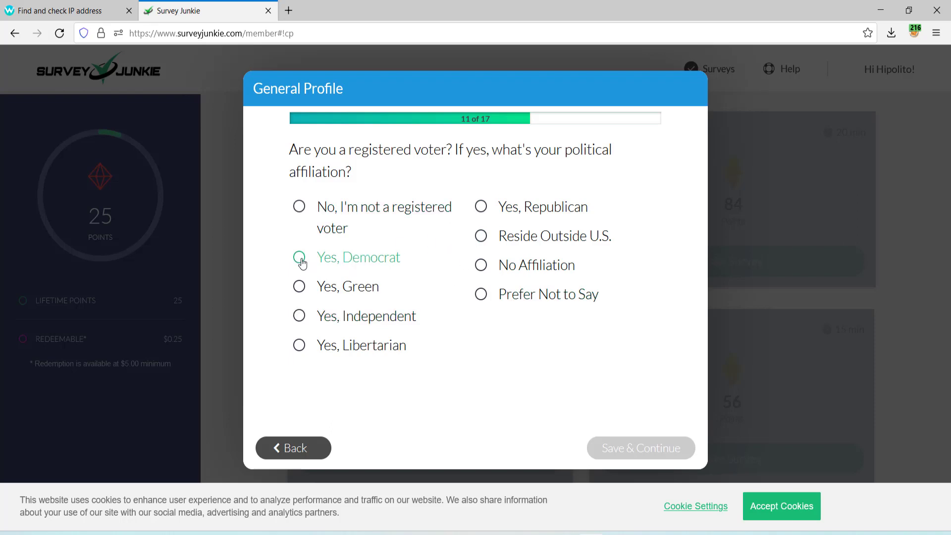
pyautogui.click(300, 258)
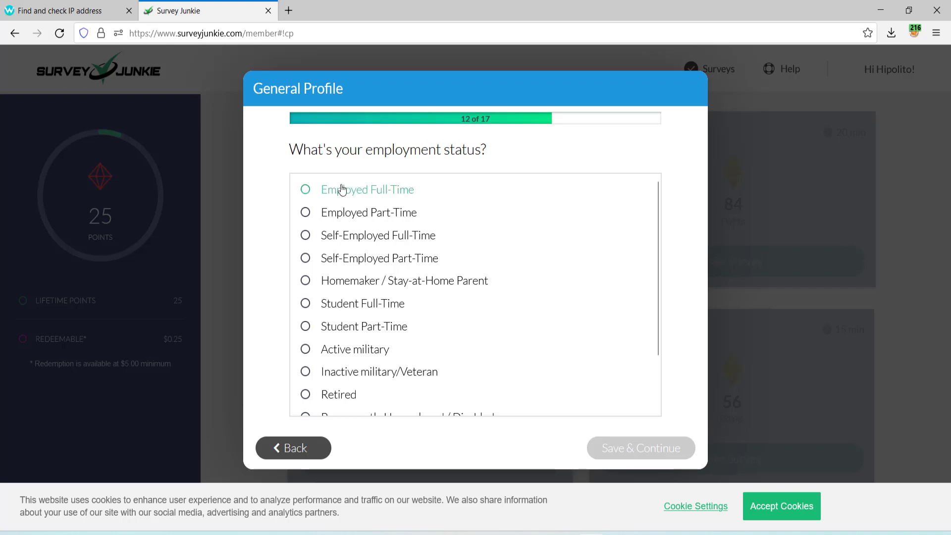
# Answer Employed Full-Time, Consumer - Food & Beverages industry, Manager job level, and 1001-5000 employees.
pyautogui.click(317, 193)
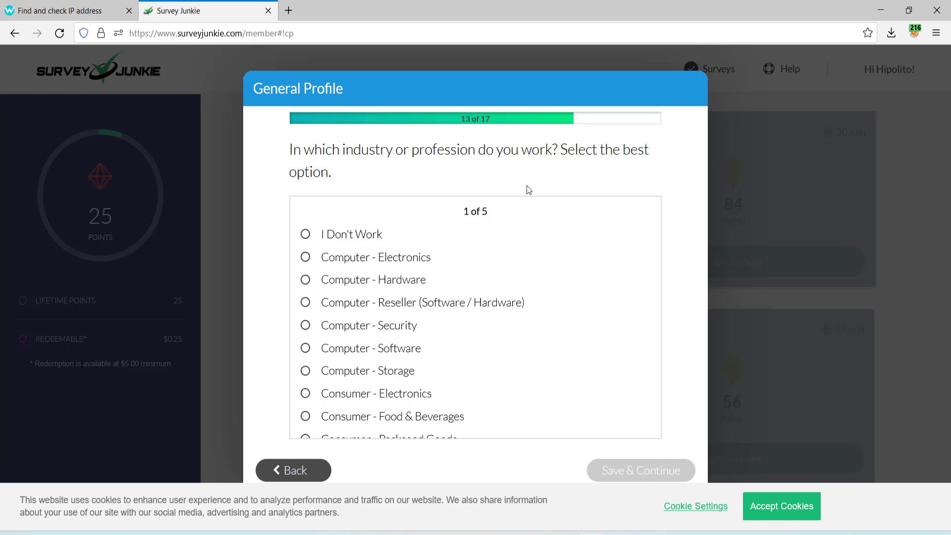
pyautogui.scroll(-2, 454, 321)
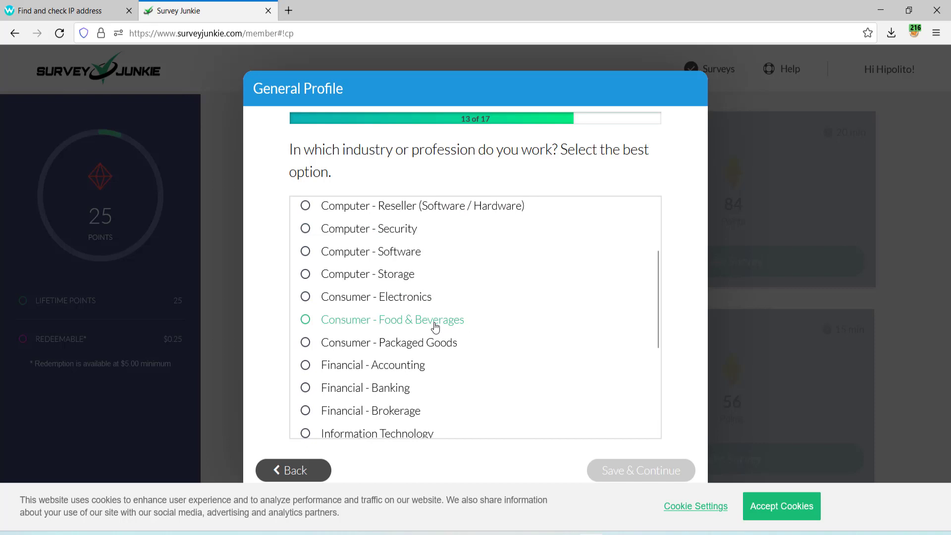
pyautogui.click(435, 327)
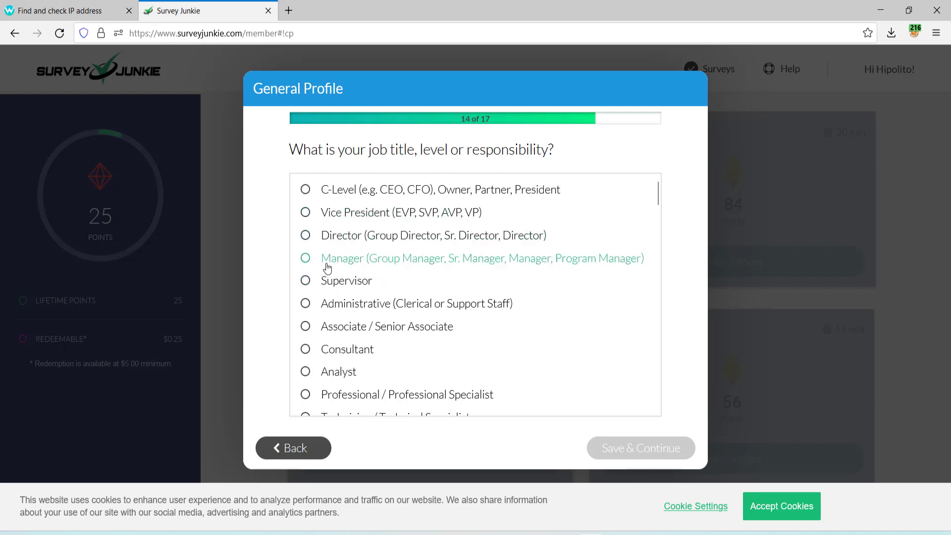
pyautogui.click(325, 263)
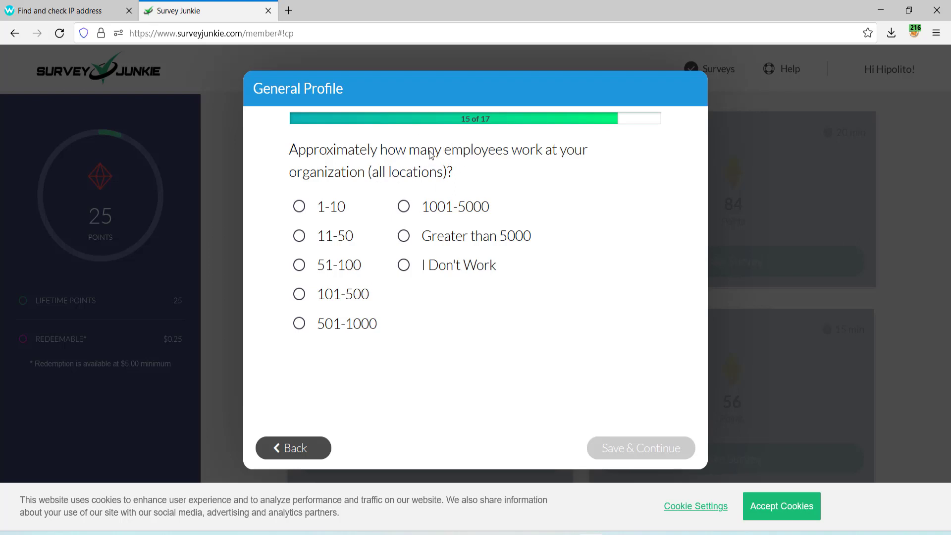
pyautogui.click(403, 208)
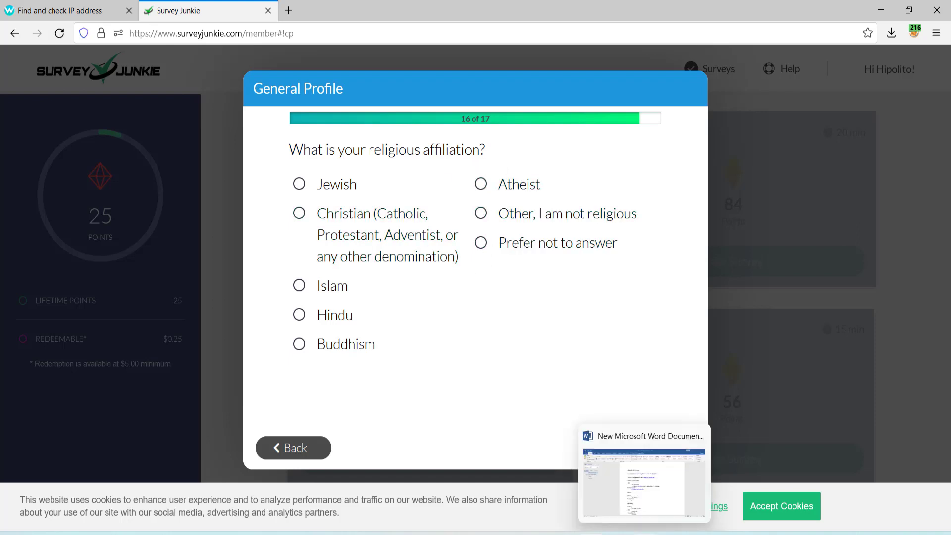
pyautogui.click(645, 532)
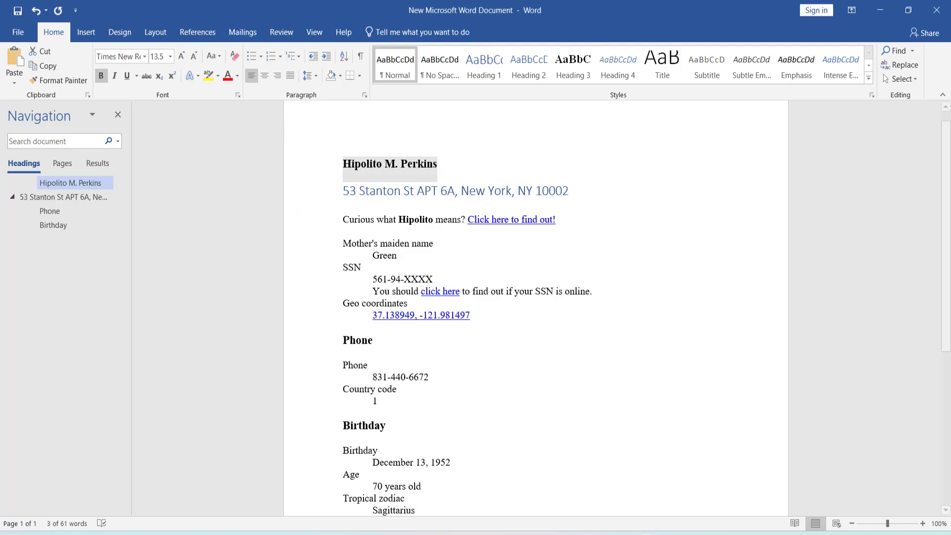
pyautogui.click(362, 167)
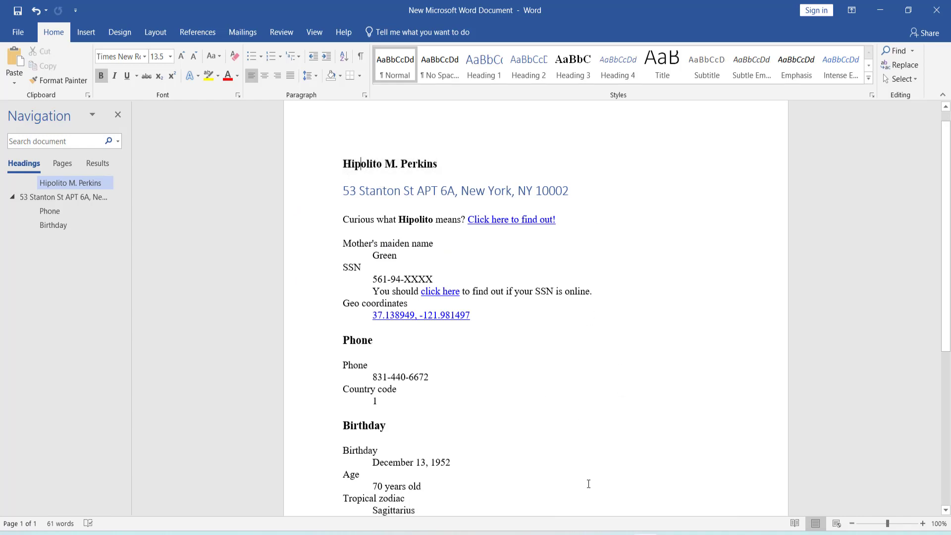
pyautogui.hotkey('alt', 'Tab')
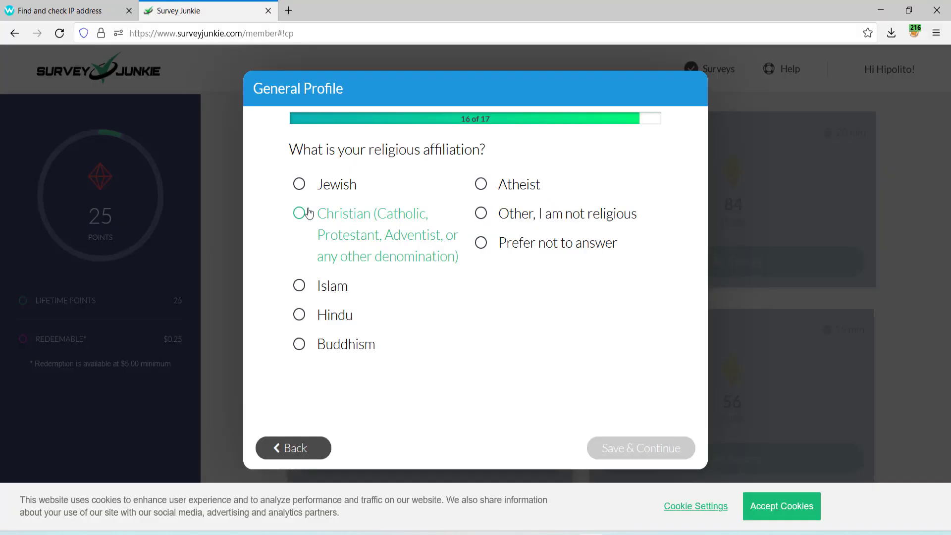
# Select Christian as the religious affiliation to finish the profile.
pyautogui.click(300, 214)
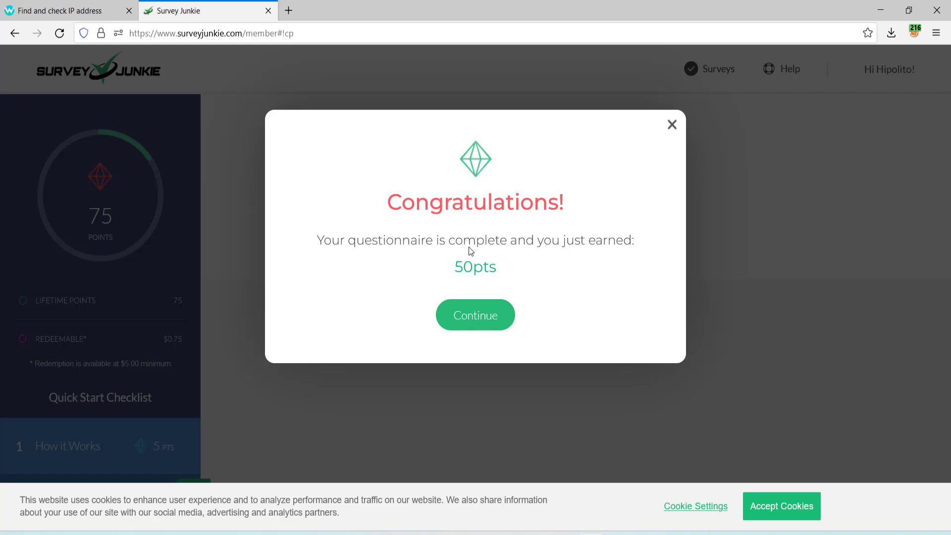
# Continue past the Congratulations message.
pyautogui.click(478, 316)
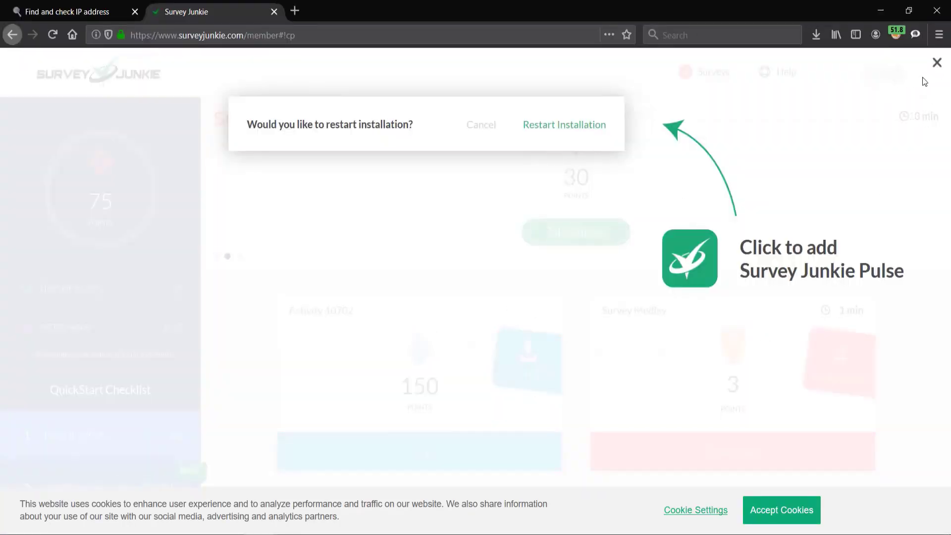
# Close the Pulse extension overlay and browse the survey cards, such as Survey 44989 worth 150 points.
pyautogui.click(936, 63)
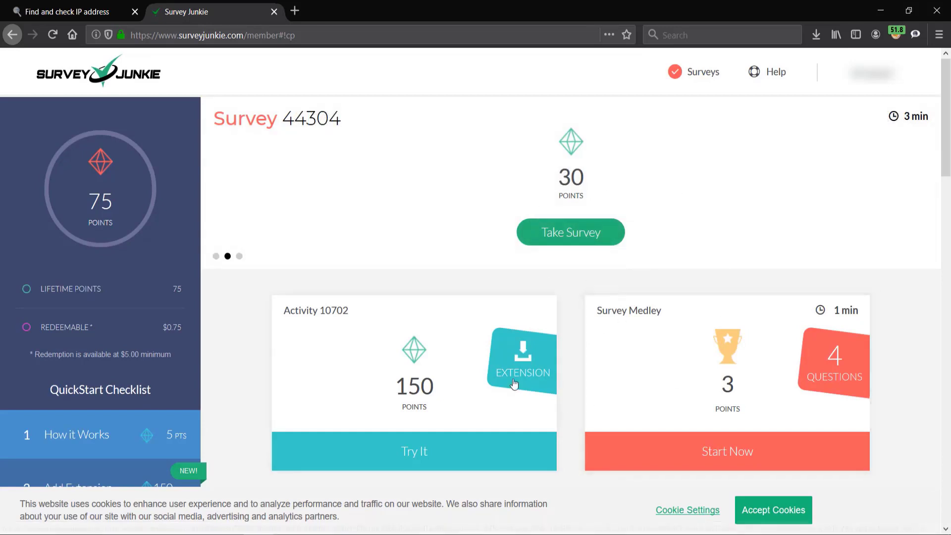
pyautogui.scroll(-3, 537, 334)
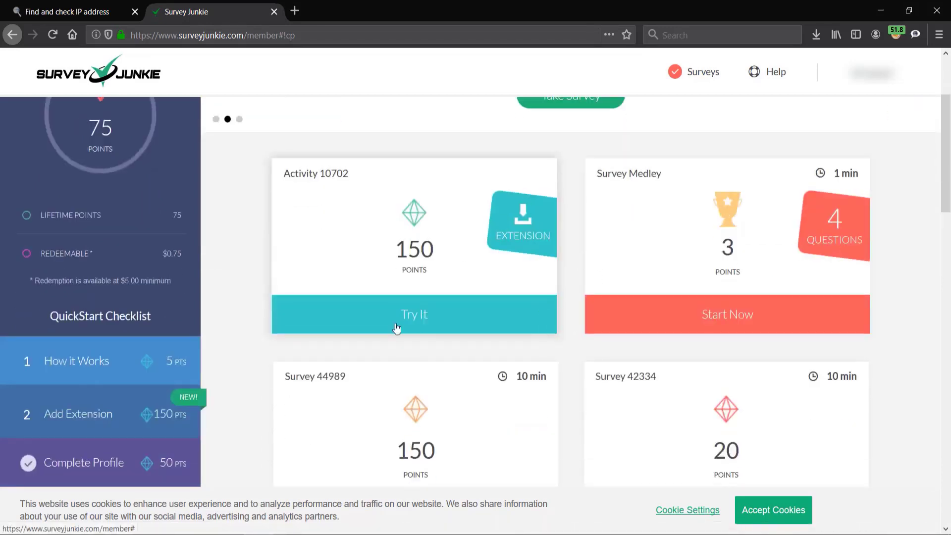
pyautogui.scroll(-2, 487, 270)
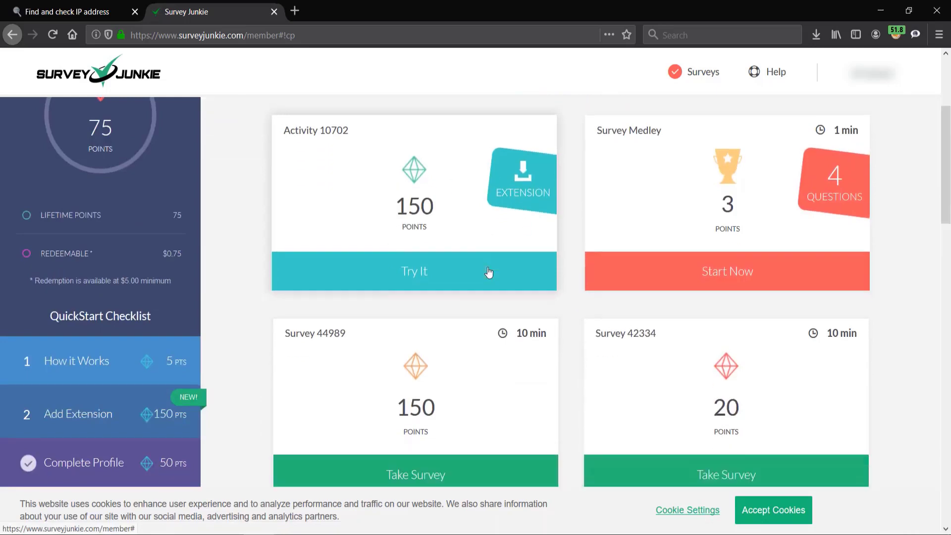
pyautogui.scroll(-8, 488, 272)
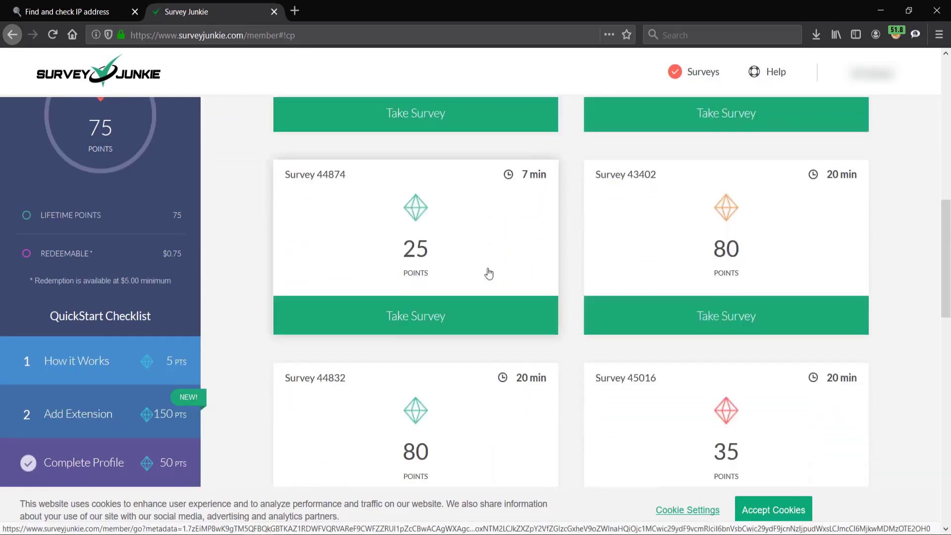
pyautogui.scroll(-9, 489, 273)
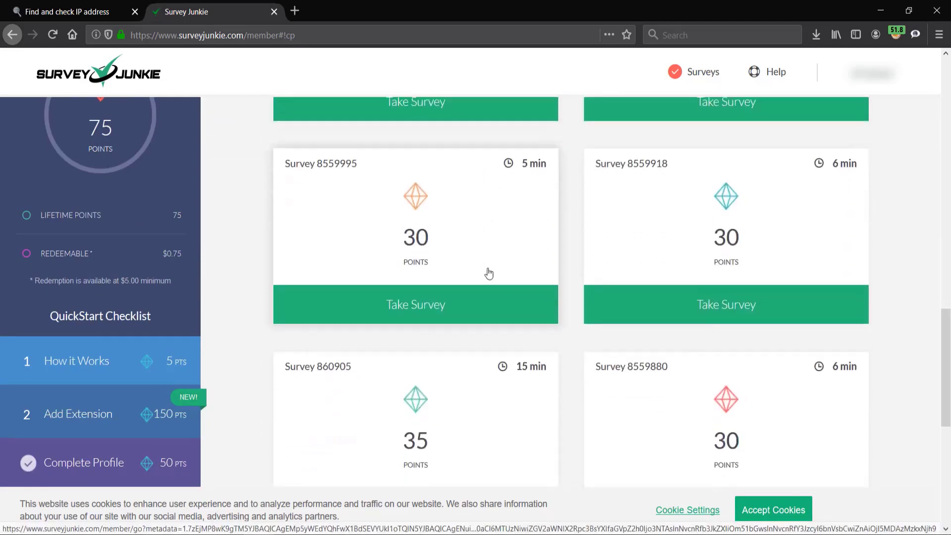
pyautogui.scroll(-7, 489, 272)
pyautogui.scroll(6, 489, 273)
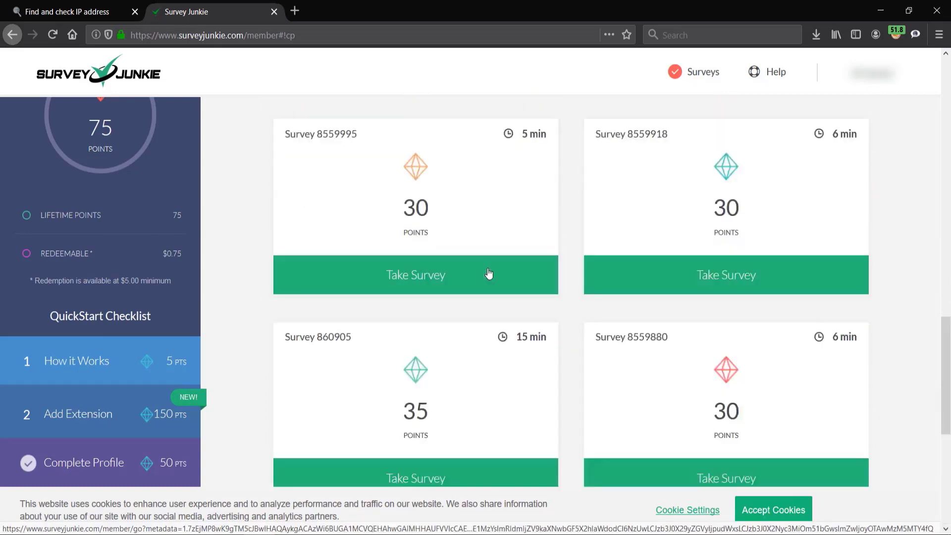
pyautogui.scroll(10, 488, 273)
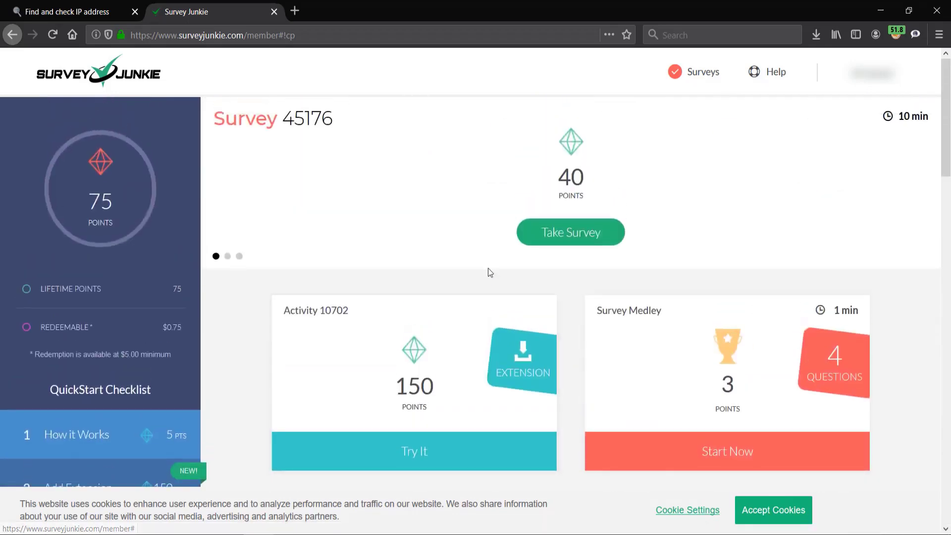
pyautogui.scroll(-5, 550, 328)
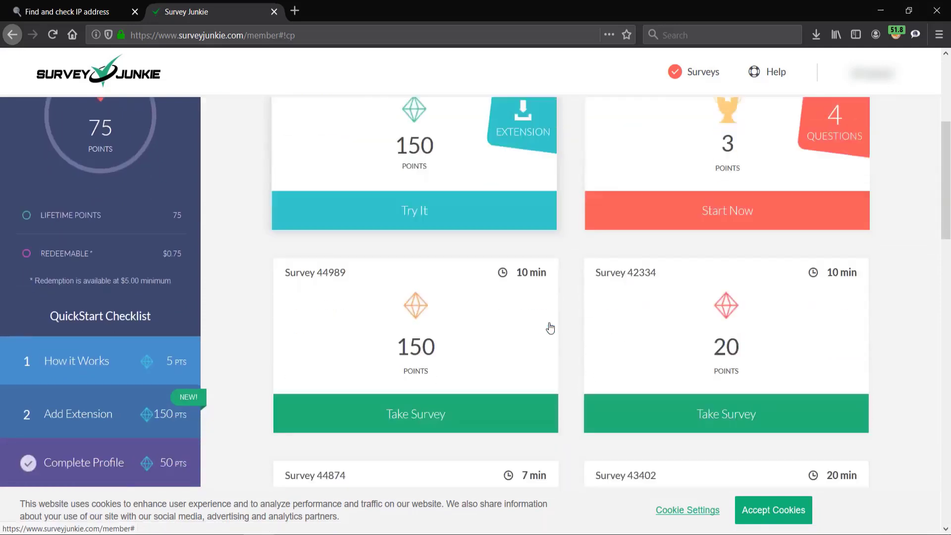
pyautogui.scroll(-1, 550, 328)
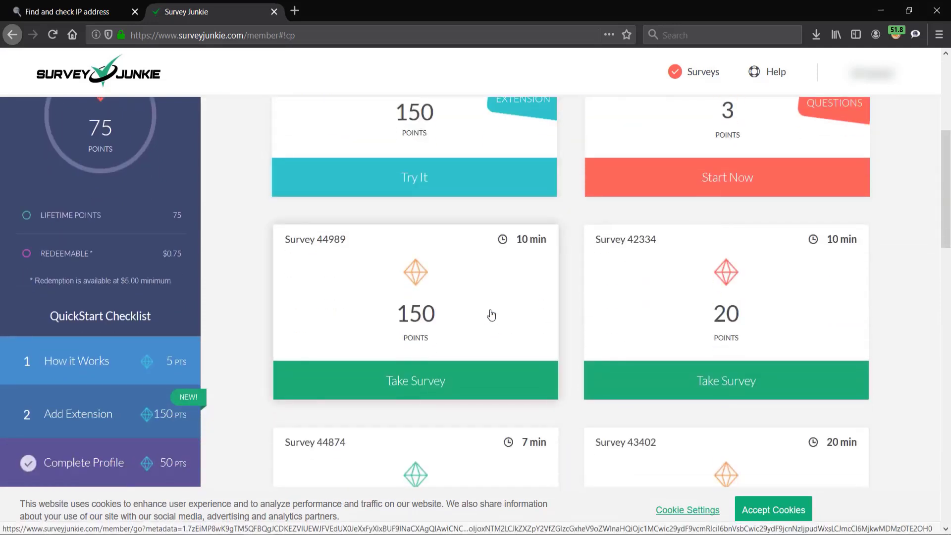